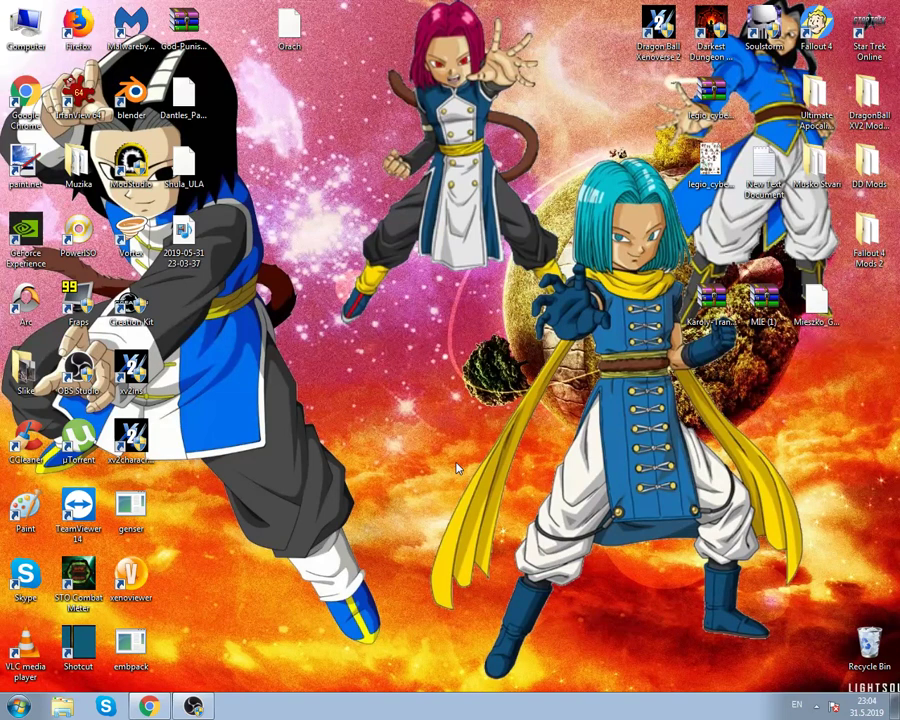
# Step: Select the embpack, Dragon Ball Xenoverse 2 and Orach icons on the desktop
pyautogui.click(144, 655)
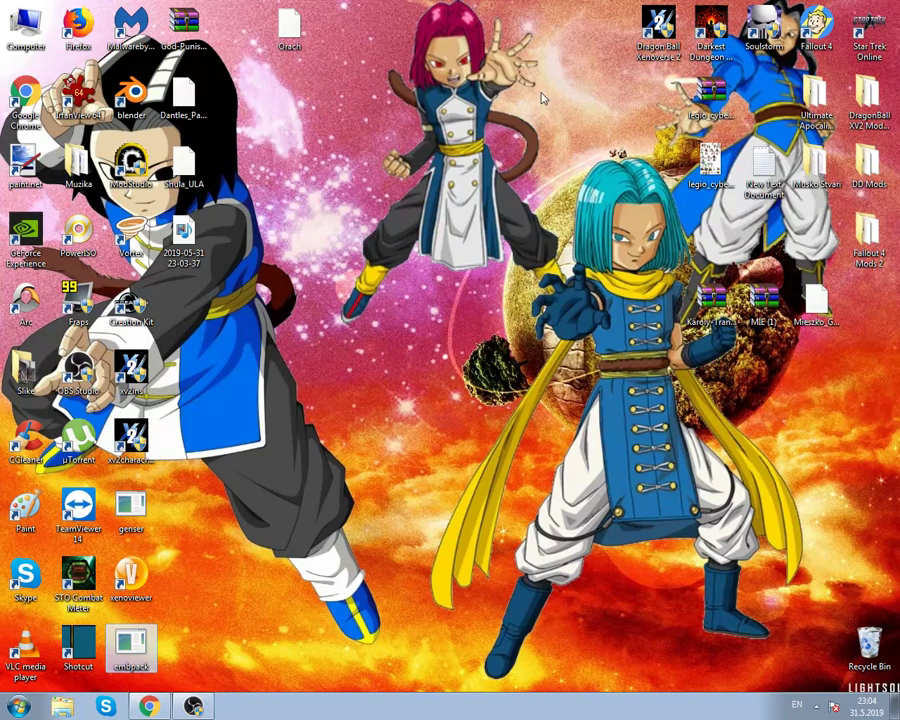
pyautogui.click(668, 26)
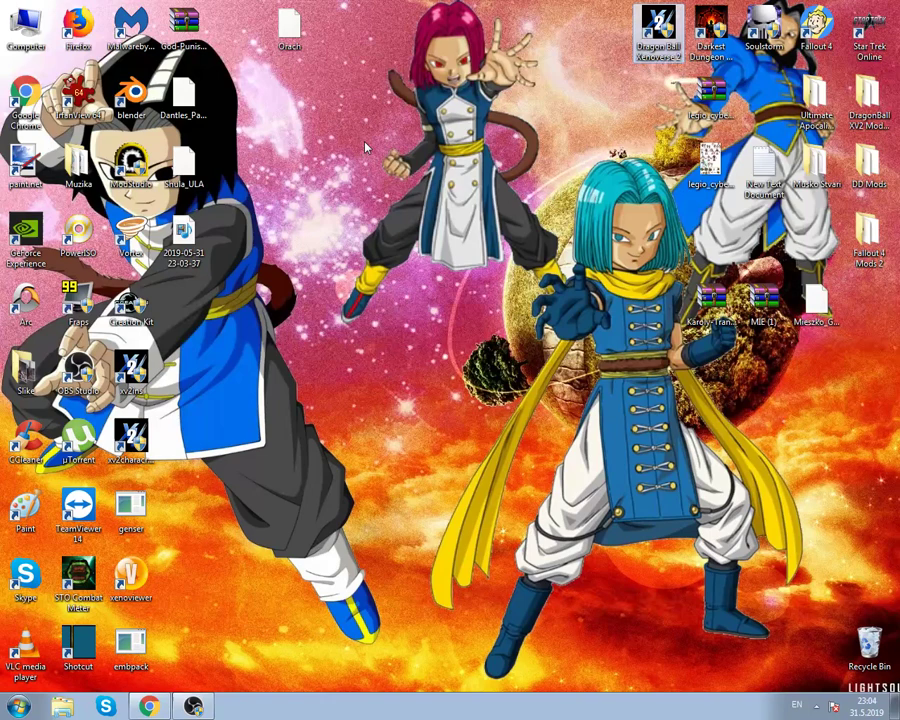
pyautogui.click(290, 28)
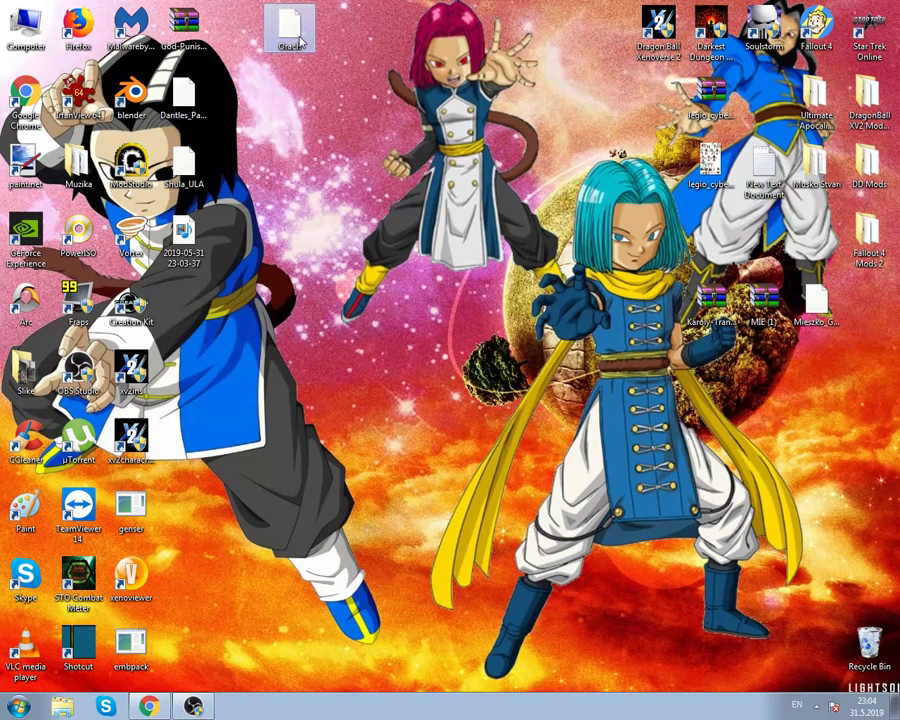
# Step: Open Orach.x2m in WinRAR and extract its EE5 folder onto the desktop
pyautogui.rightClick(299, 33)
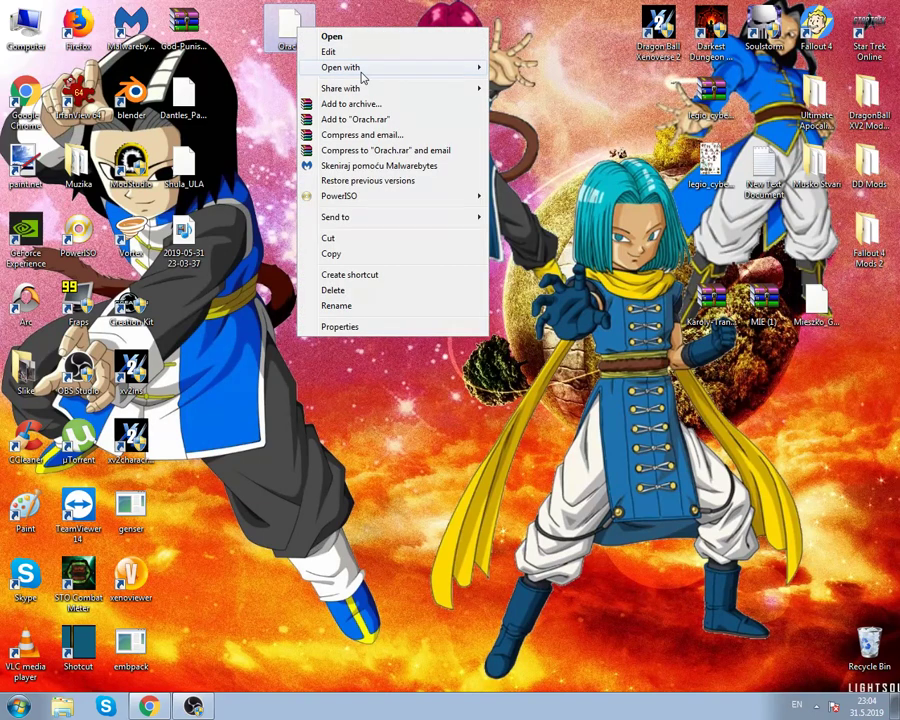
pyautogui.moveTo(364, 67)
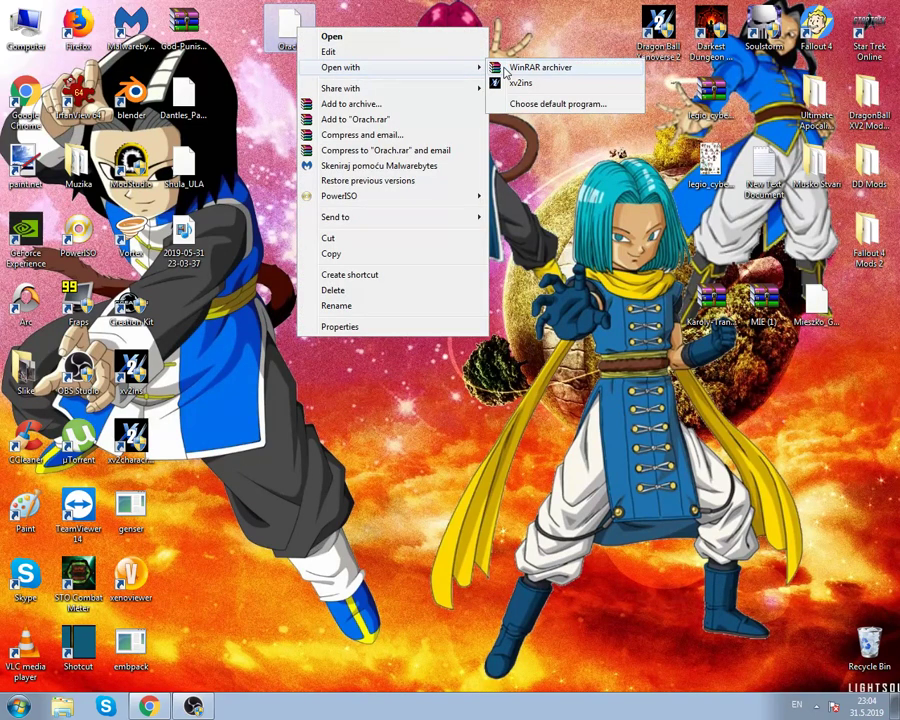
pyautogui.click(505, 68)
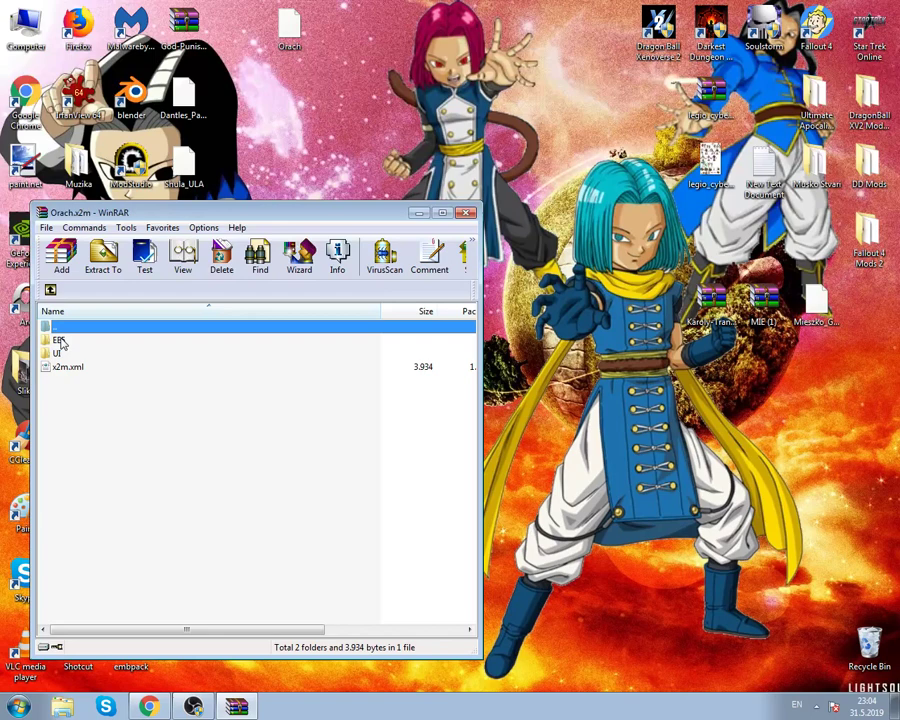
pyautogui.moveTo(62, 343); pyautogui.dragTo(342, 40)
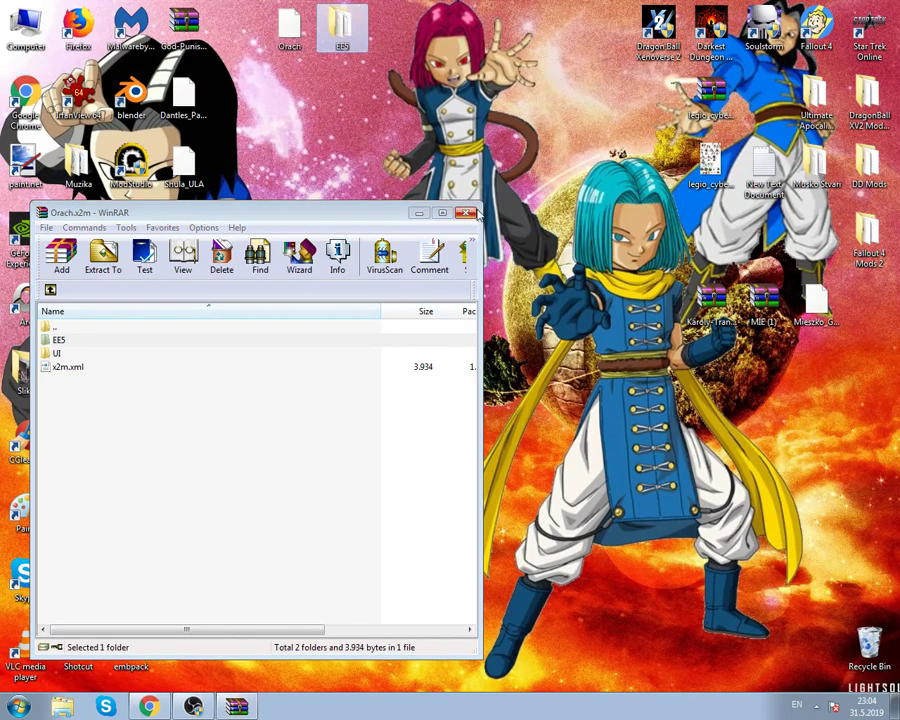
pyautogui.click(469, 215)
# Step: Open the EE5 folder in List view and launch XenoViewer
pyautogui.doubleClick(342, 40)
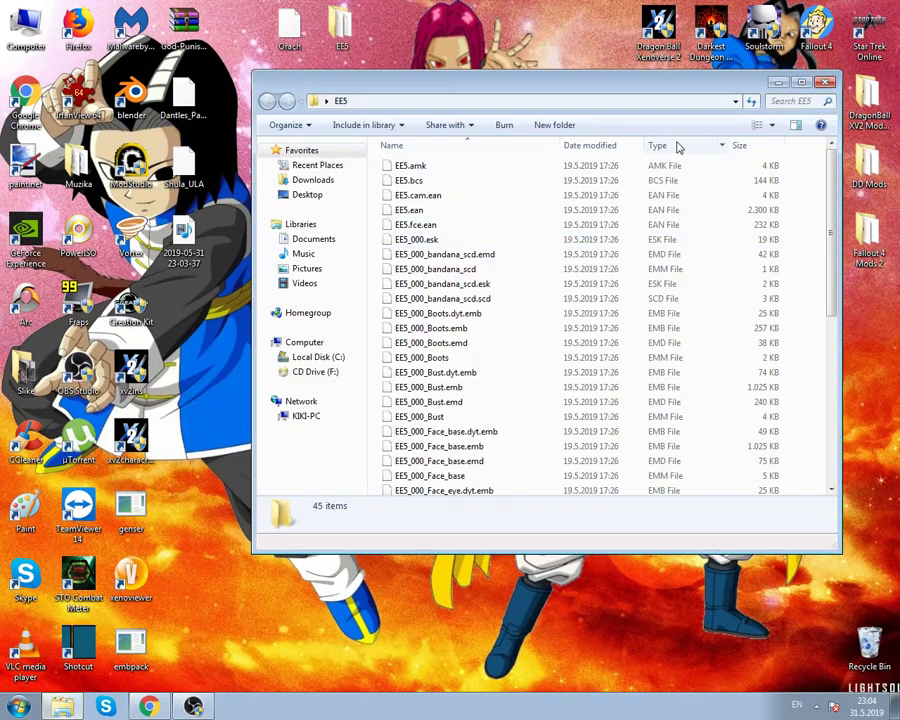
pyautogui.click(771, 125)
pyautogui.click(793, 111)
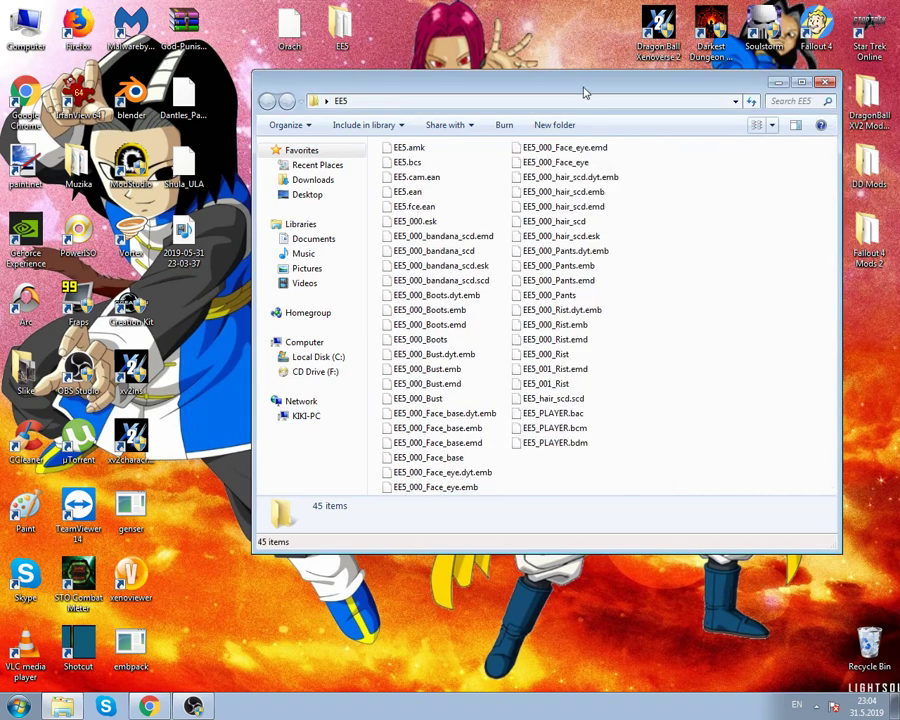
pyautogui.moveTo(582, 90); pyautogui.dragTo(502, 228)
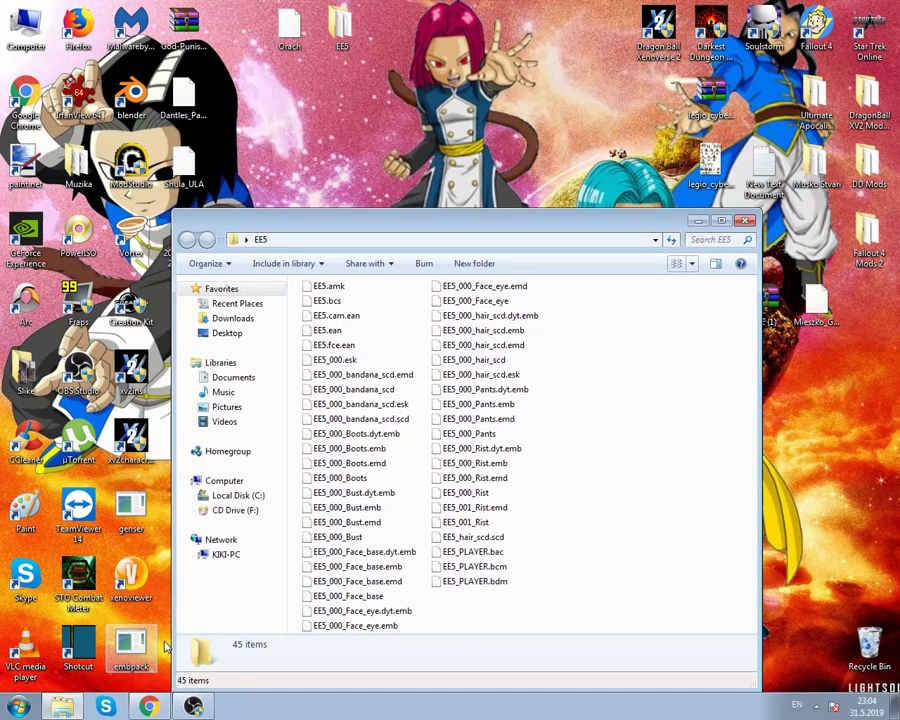
pyautogui.doubleClick(133, 568)
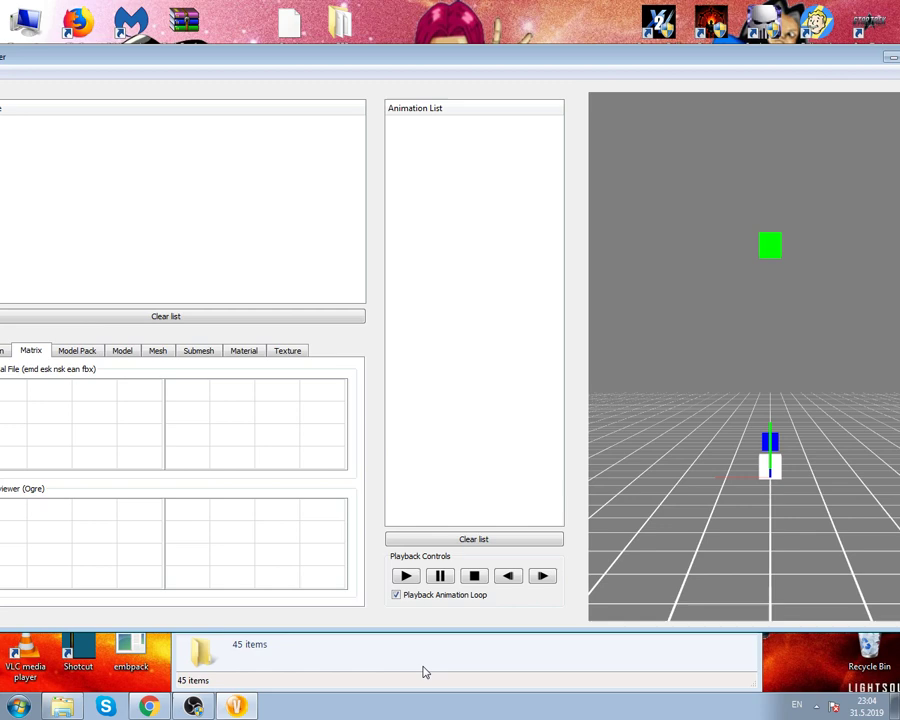
# Step: Load EE5_000_Bust.emd into XenoViewer's 3D view, then orbit and zoom around the bust
pyautogui.click(463, 651)
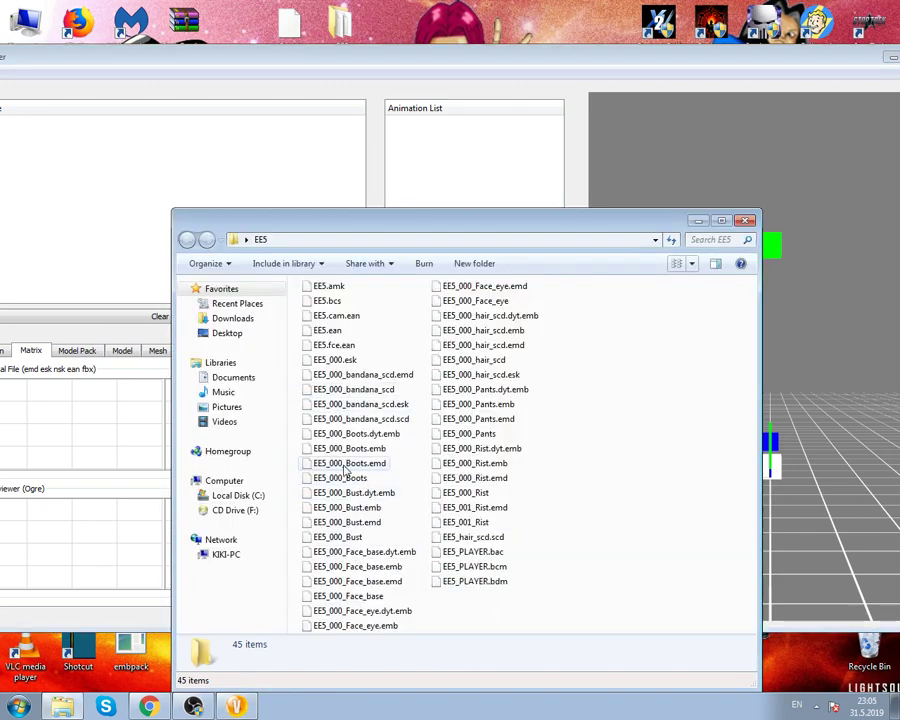
pyautogui.click(340, 522)
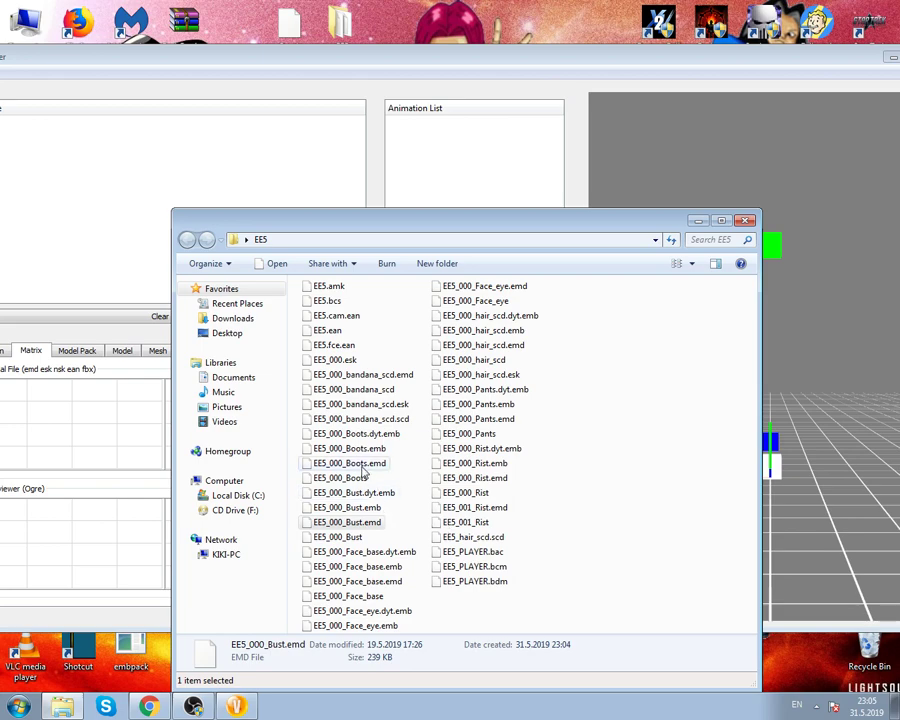
pyautogui.moveTo(873, 460); pyautogui.dragTo(793, 484)
pyautogui.scroll(5, 793, 484)
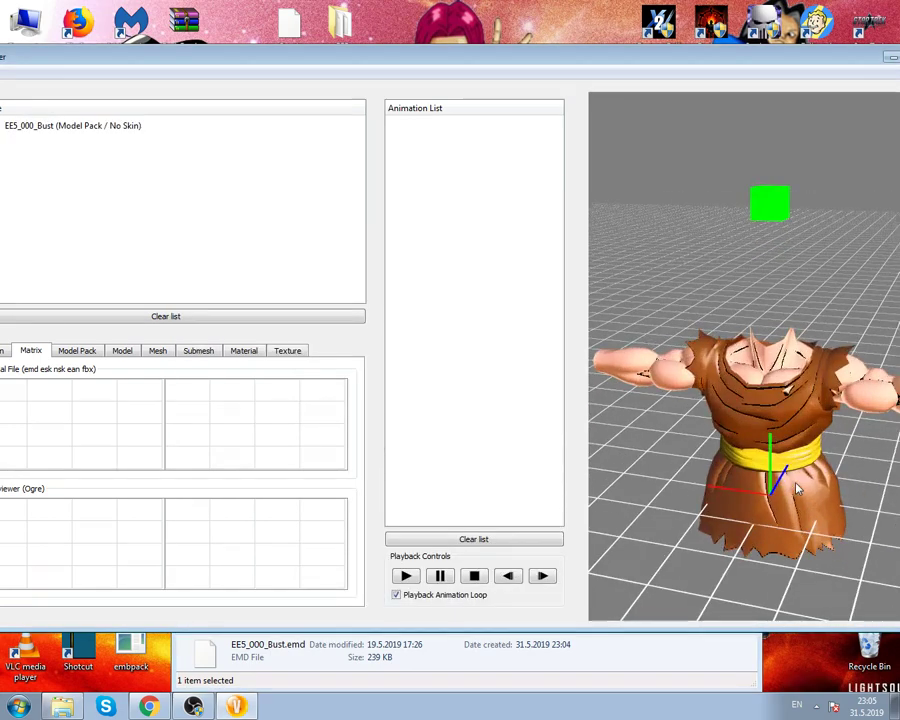
pyautogui.moveTo(620, 440); pyautogui.dragTo(695, 412)
pyautogui.scroll(-5, 710, 468)
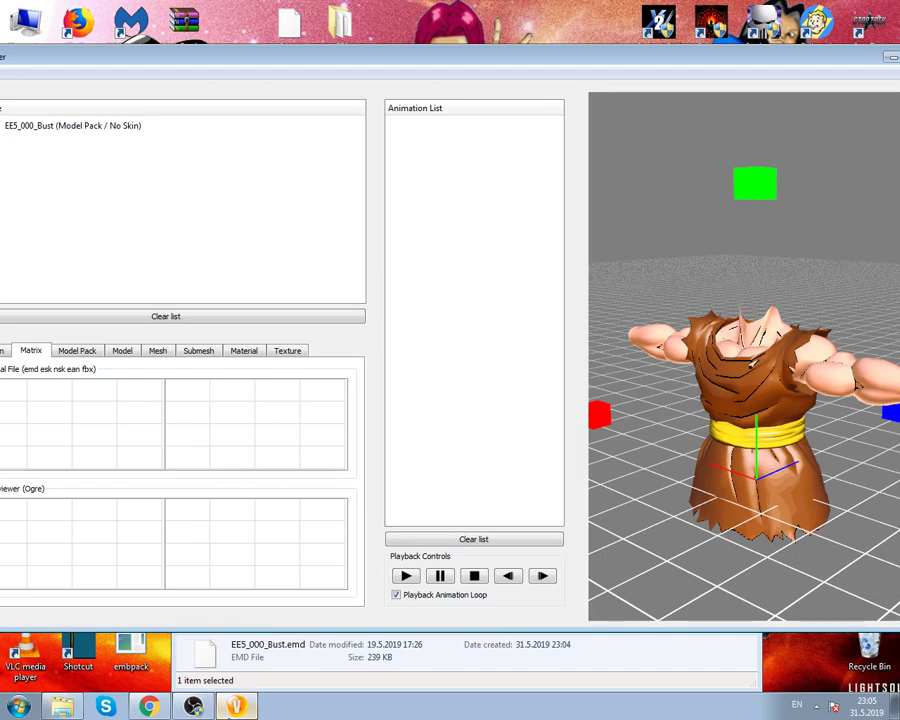
# Step: Close XenoViewer, unpack EE5_000_Bust.dyt.emb with embpack, and open the new EE5_000_Bust.dyt folder
pyautogui.hotkey('alt', 'F4')
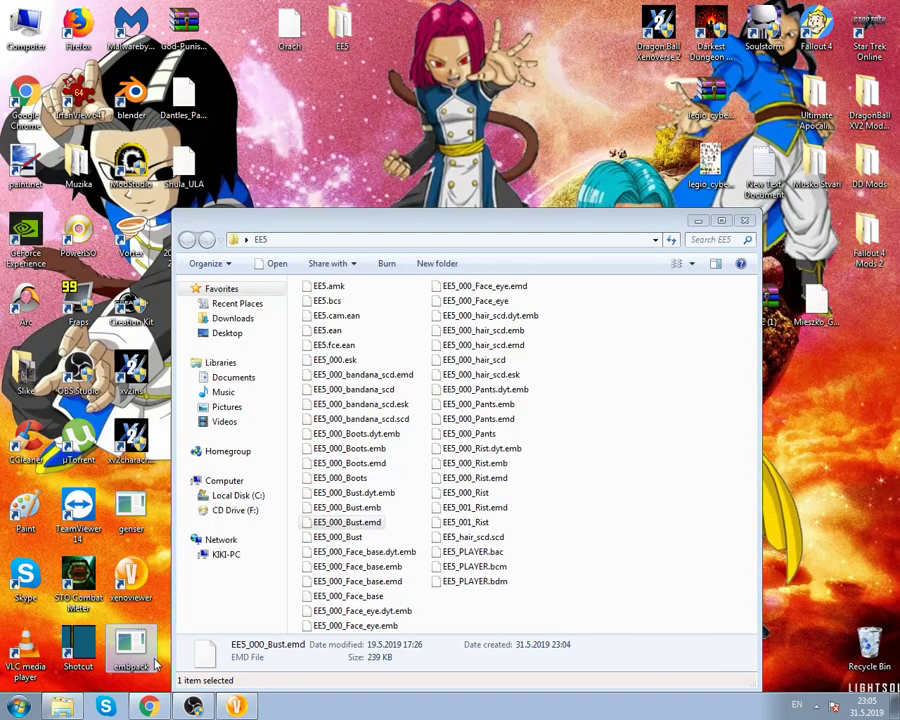
pyautogui.click(409, 509)
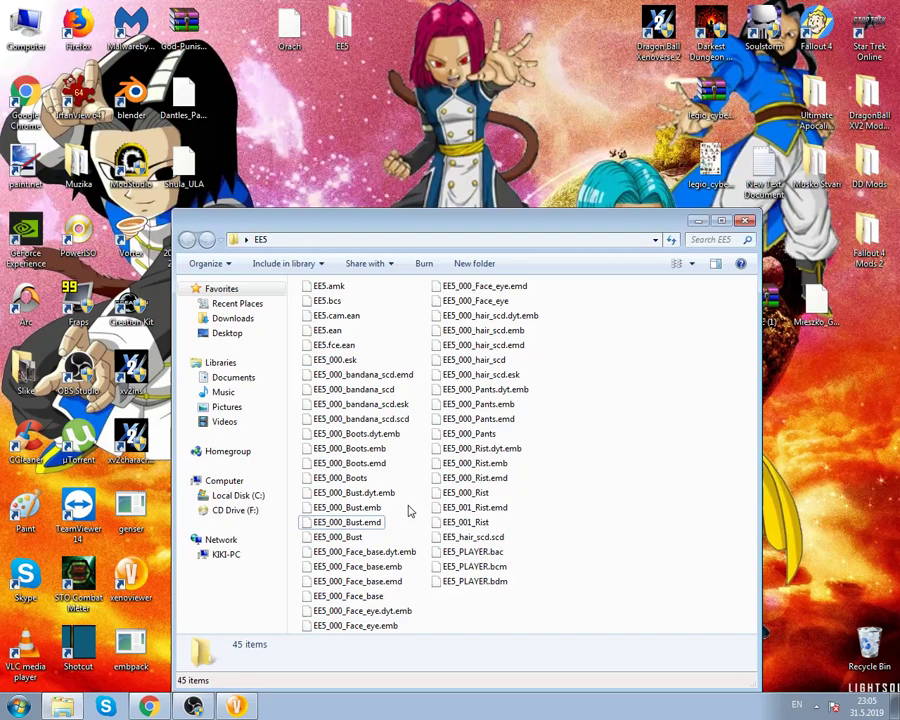
pyautogui.click(352, 492)
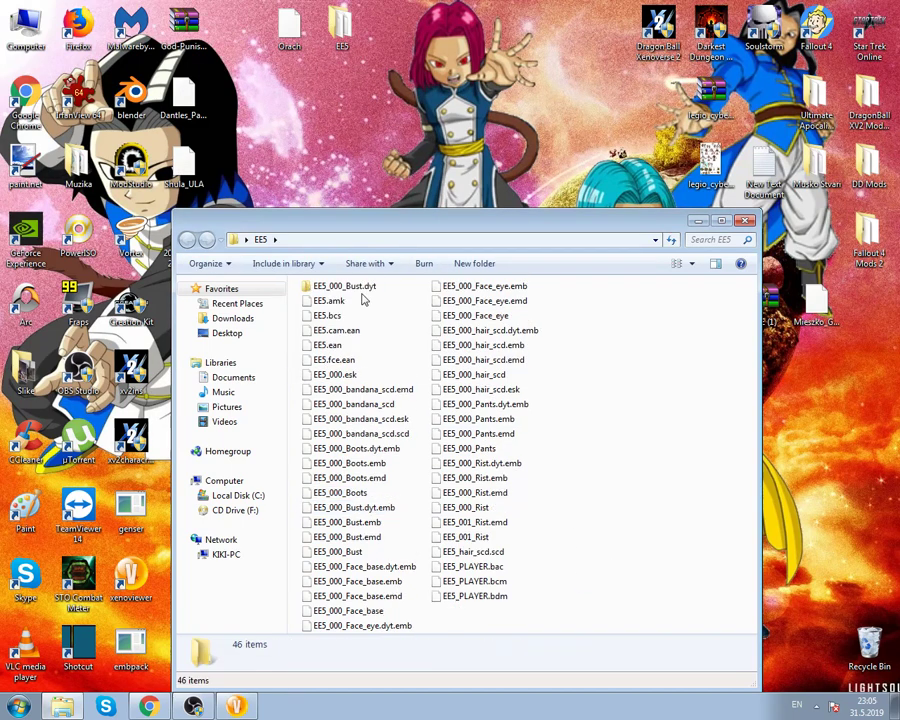
pyautogui.click(358, 290)
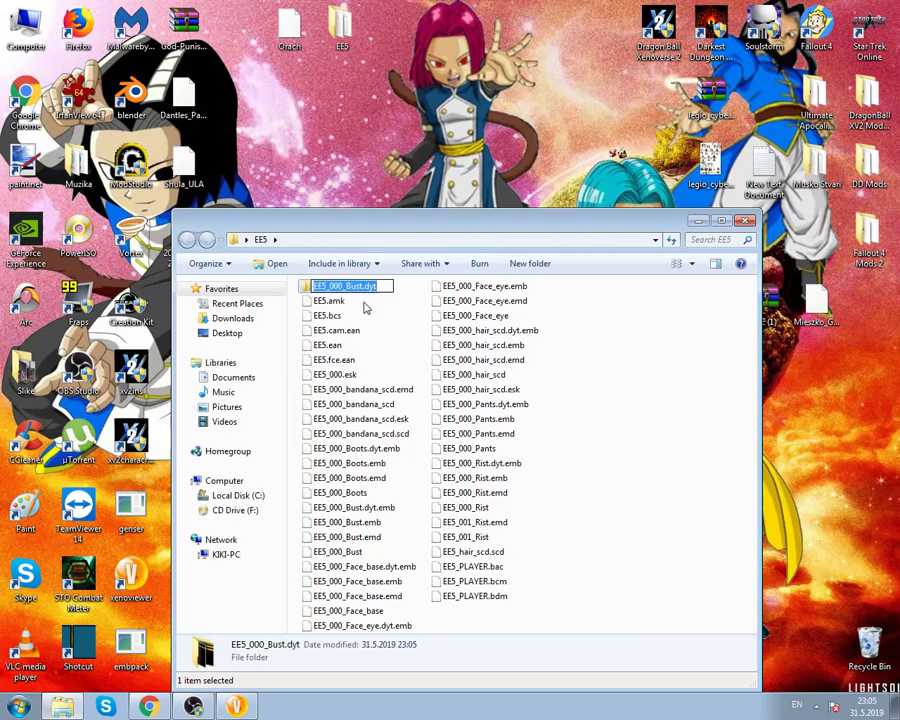
pyautogui.doubleClick(353, 290)
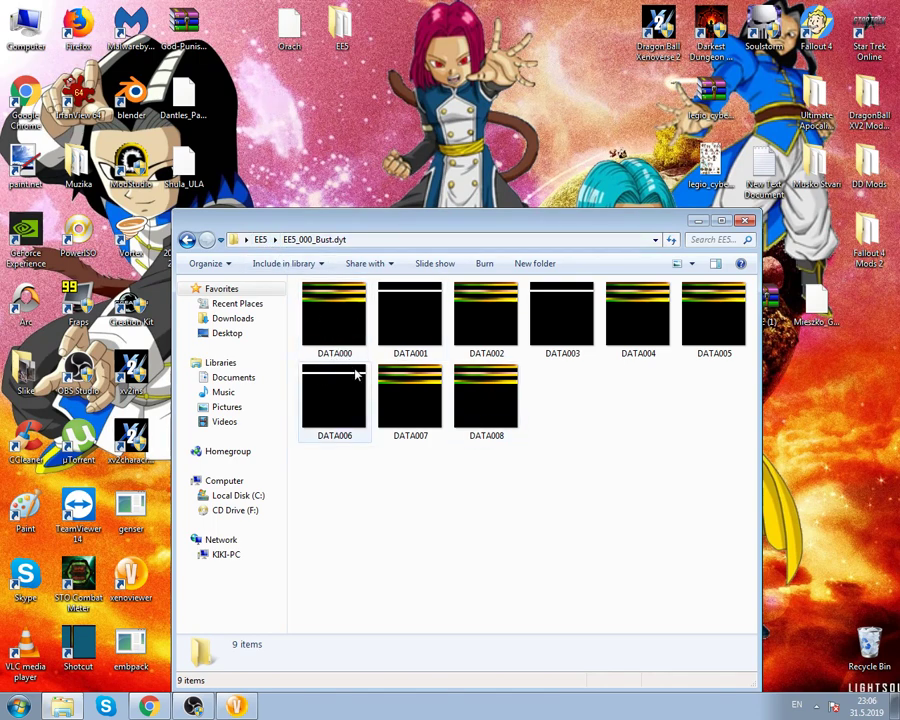
# Step: Browse the DATA000–DATA008 textures by selecting several, then clear the selection
pyautogui.click(416, 335)
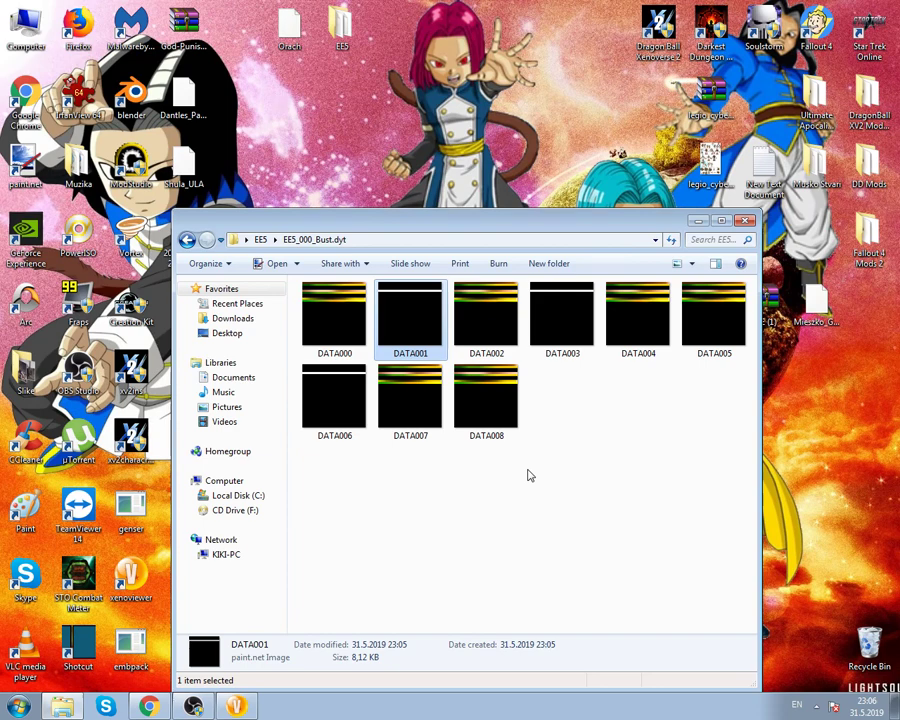
pyautogui.click(486, 328)
pyautogui.click(465, 382)
pyautogui.click(420, 392)
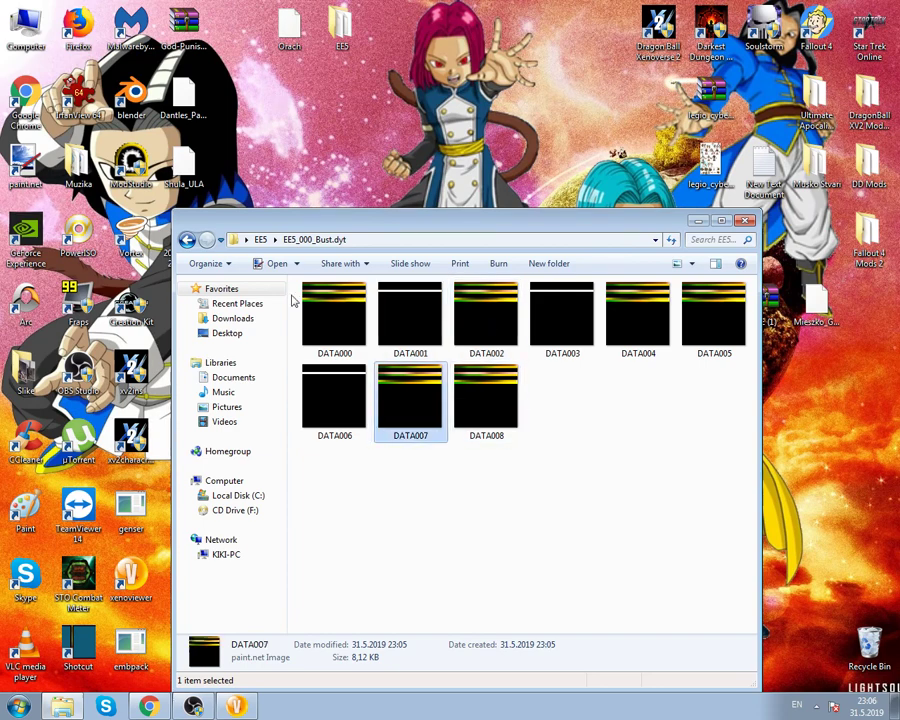
pyautogui.click(323, 315)
pyautogui.click(717, 335)
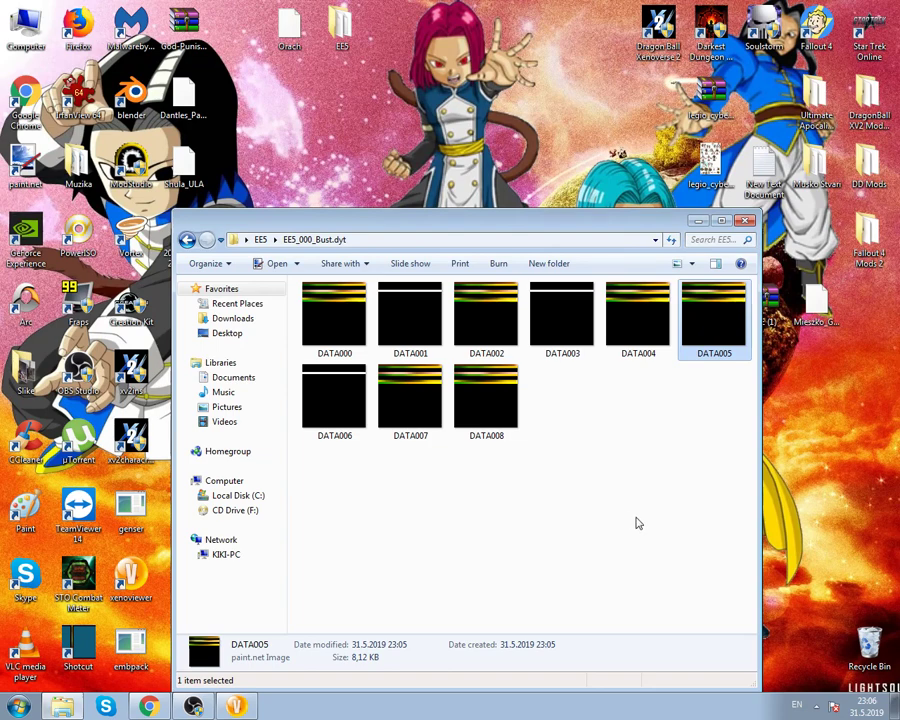
pyautogui.click(598, 498)
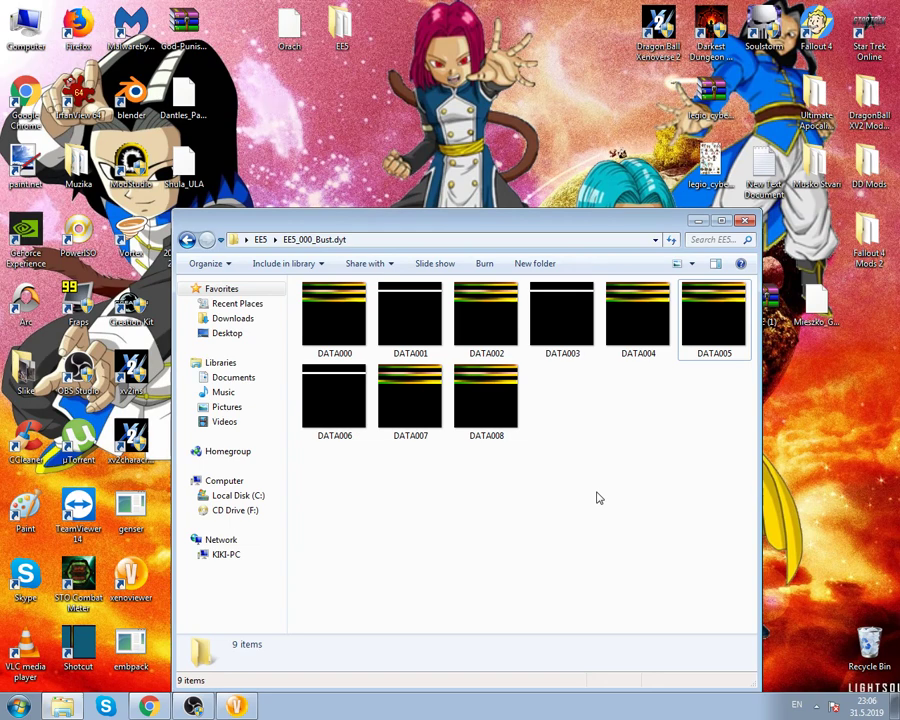
# Step: Select DATA000 and bring up its context menu with the open-with options
pyautogui.click(343, 314)
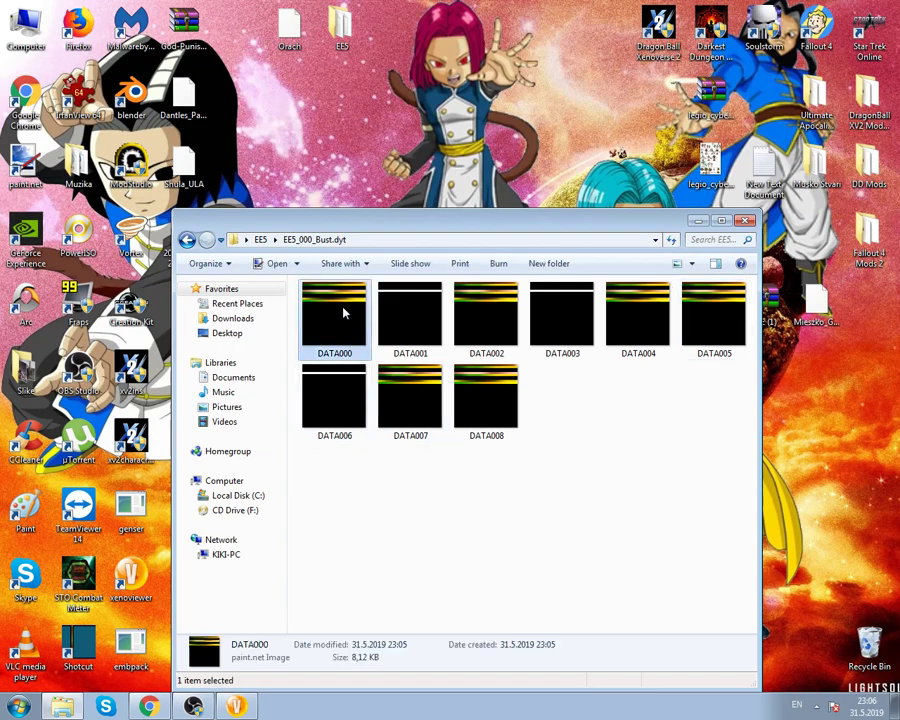
pyautogui.rightClick(332, 309)
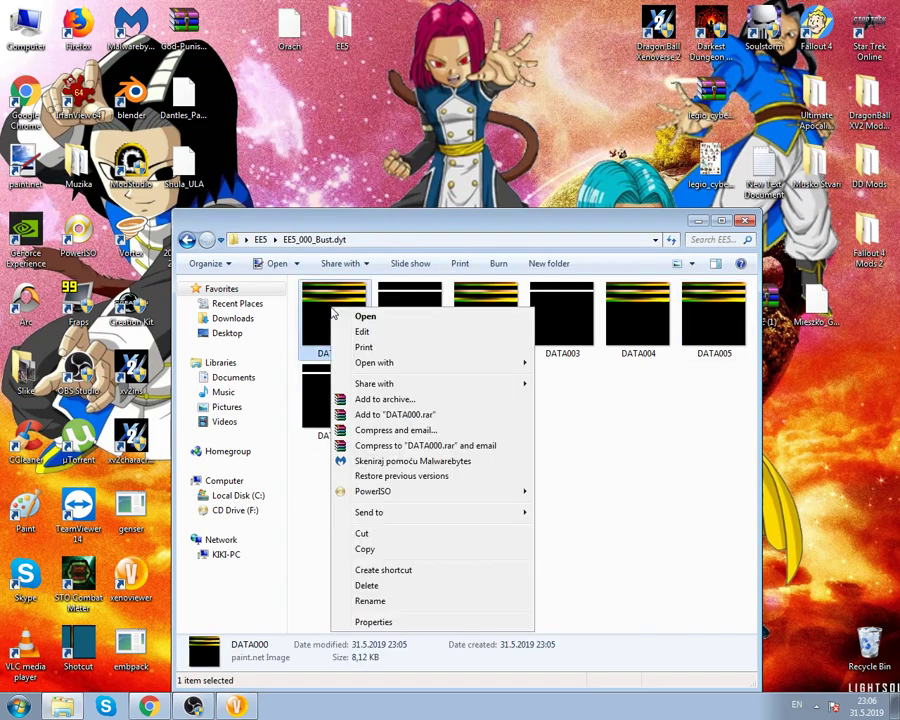
pyautogui.moveTo(387, 364)
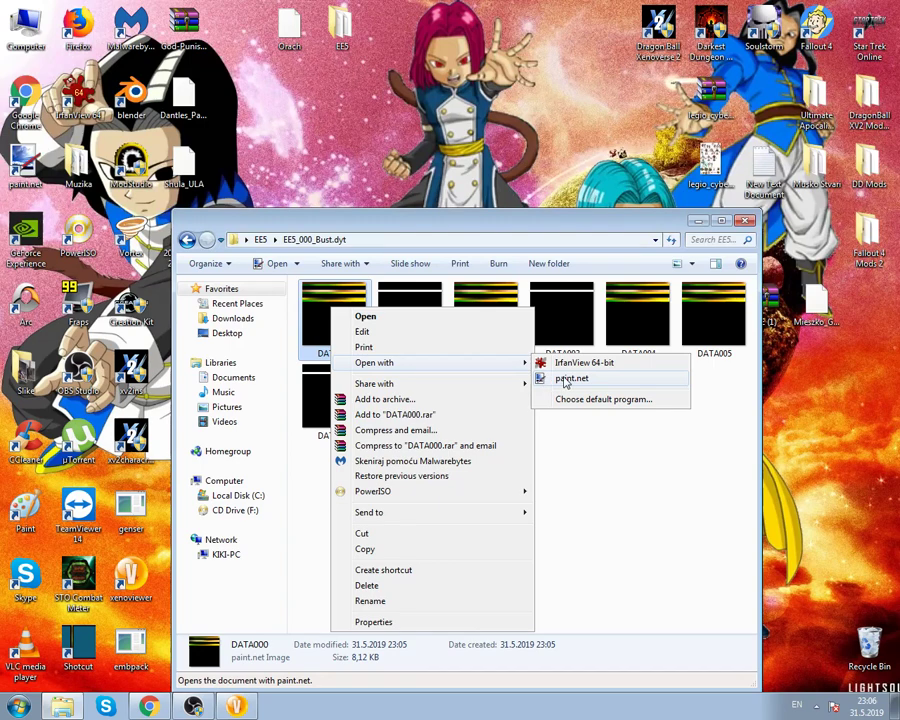
pyautogui.click(330, 298)
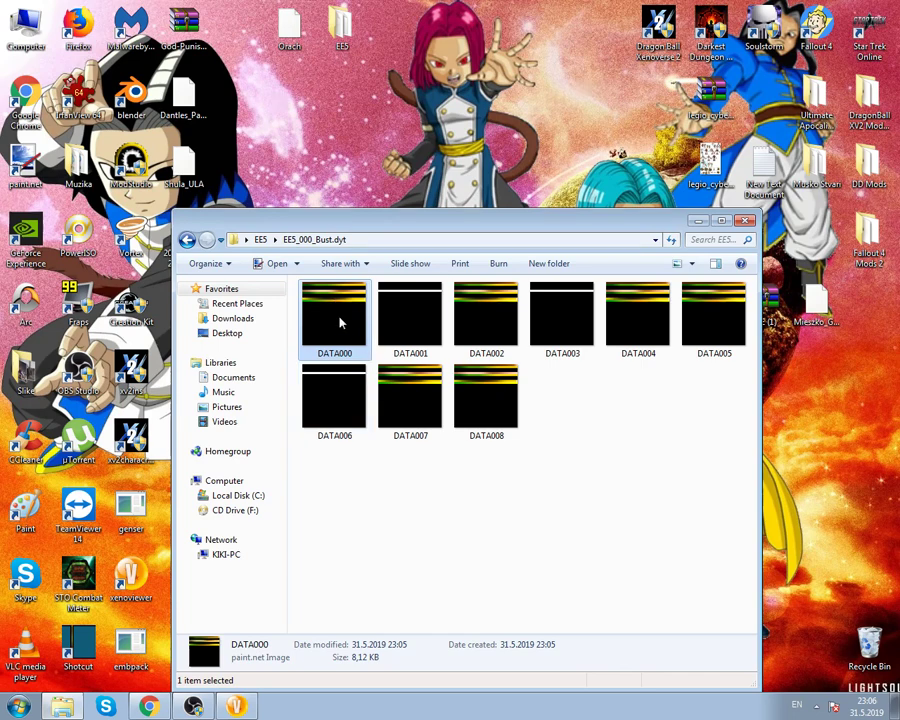
# Step: Open DATA000.dds in paint.net and zoom to 400% to inspect the stripes
pyautogui.rightClick(337, 316)
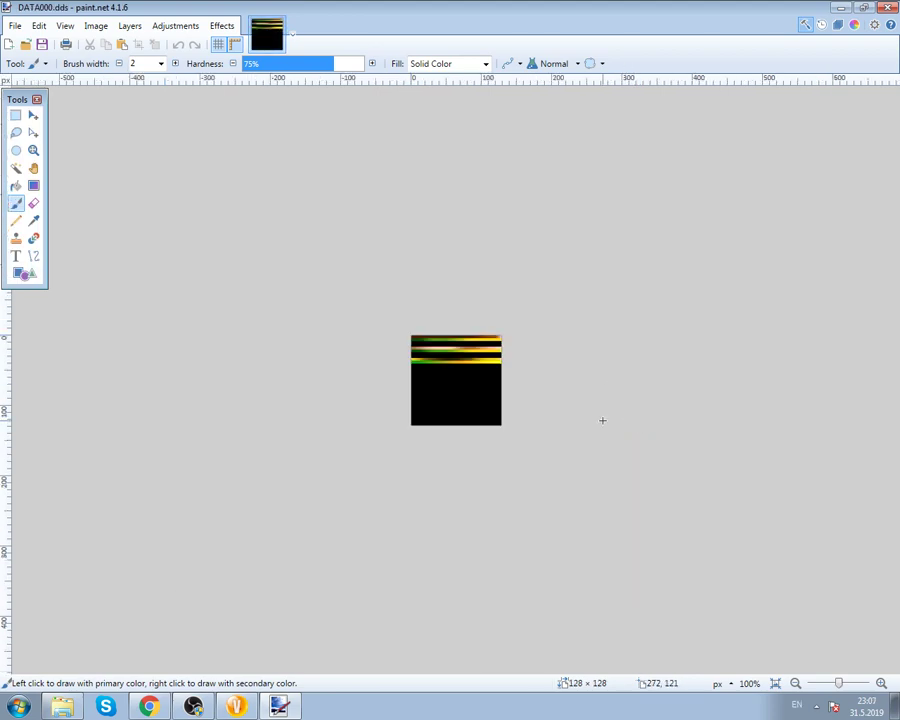
pyautogui.hotkey('ctrl', '+')
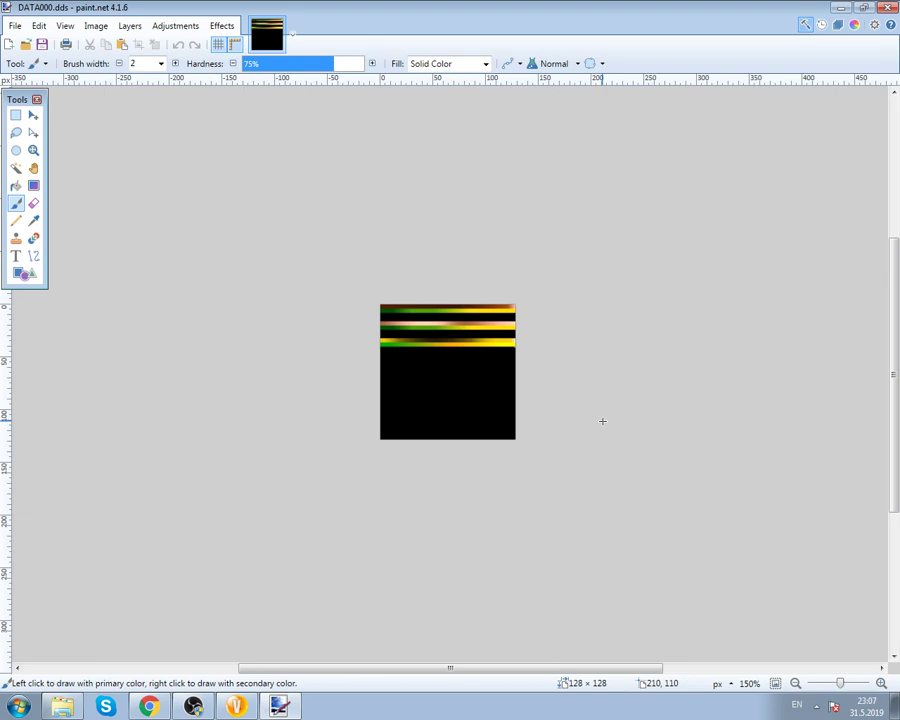
pyautogui.hotkey('ctrl', '+')
pyautogui.hotkey('ctrl', '+')
pyautogui.hotkey('ctrl', '+')
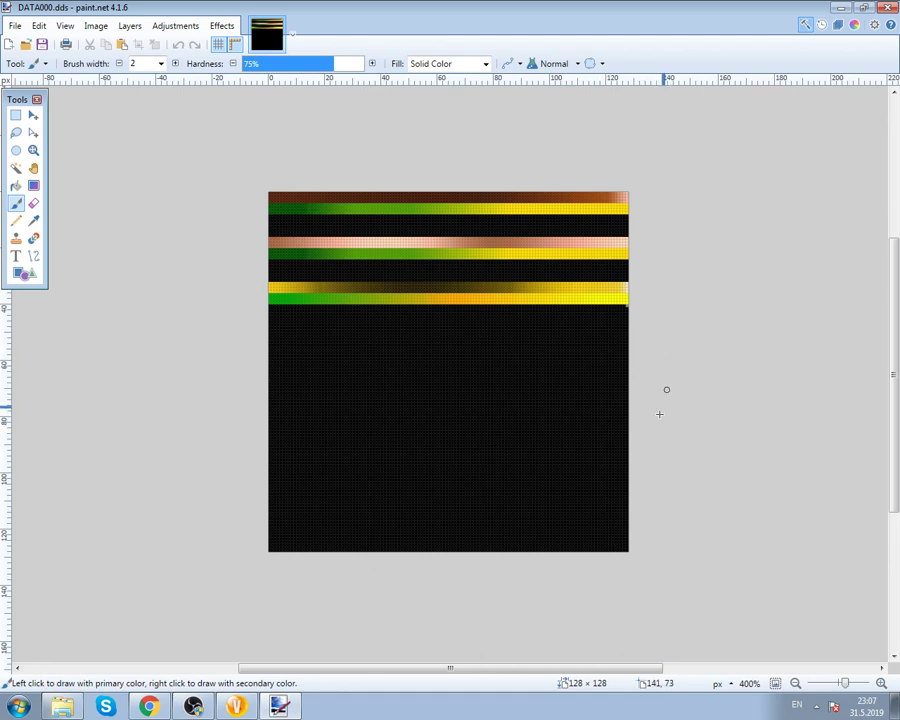
pyautogui.click(857, 686)
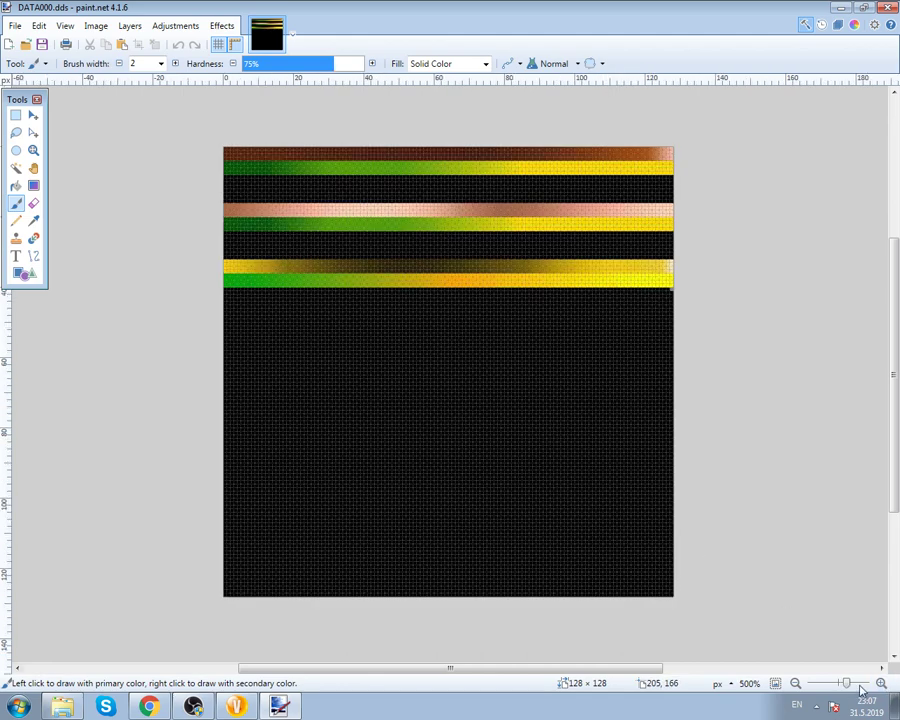
pyautogui.click(795, 683)
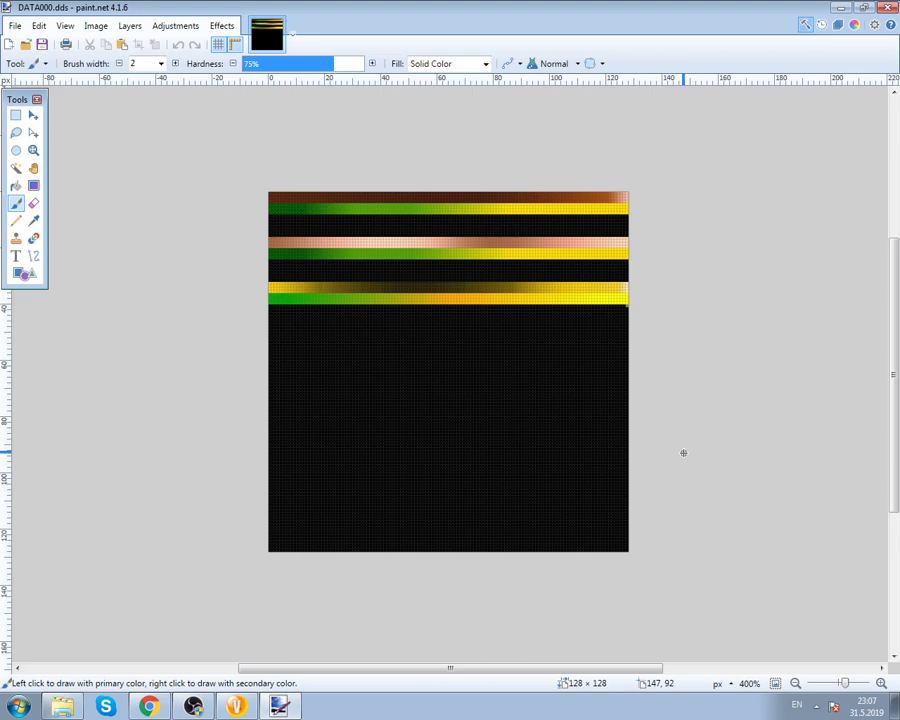
# Step: Rectangle-select the top 128×4 stripe of DATA000.dds and show the Adjustments menu
pyautogui.click(15, 115)
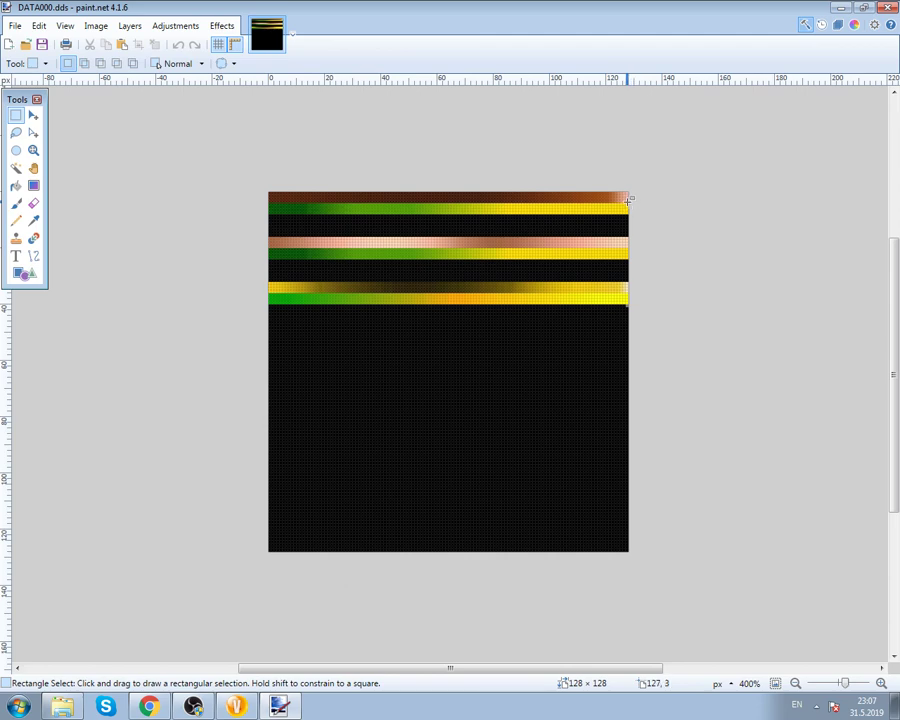
pyautogui.moveTo(632, 200); pyautogui.dragTo(187, 123)
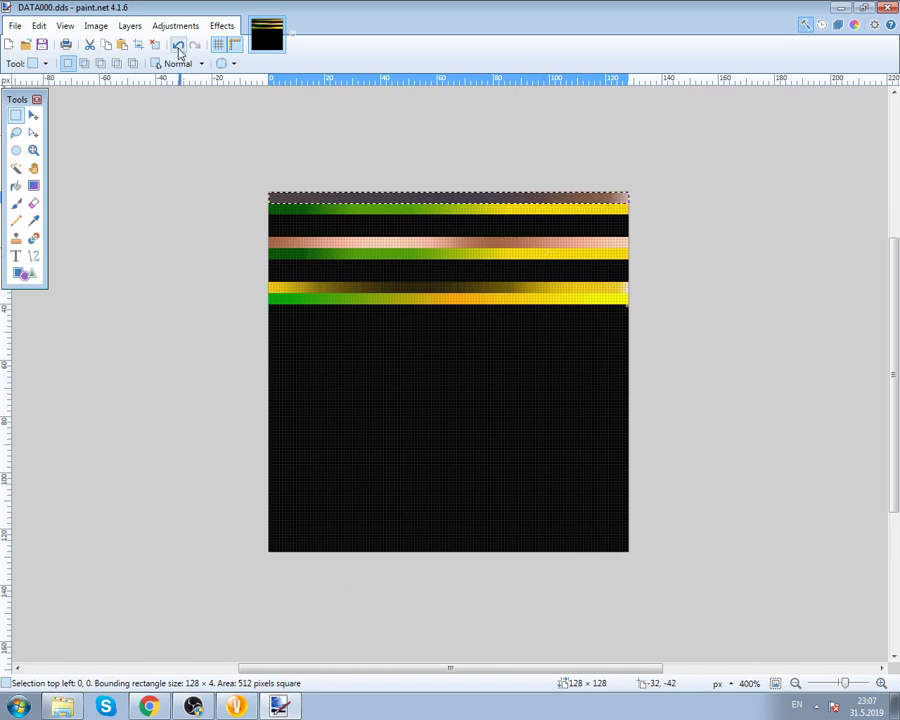
pyautogui.click(177, 27)
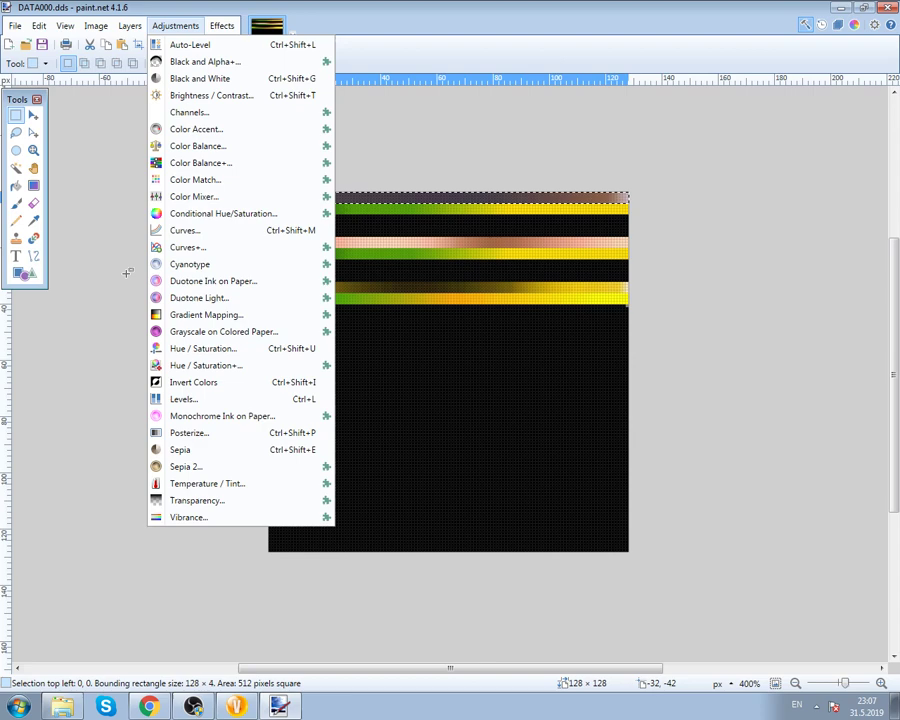
# Step: Close the Adjustments menu, deselect the stripe, and keep Rectangle Select as the tool
pyautogui.click(124, 240)
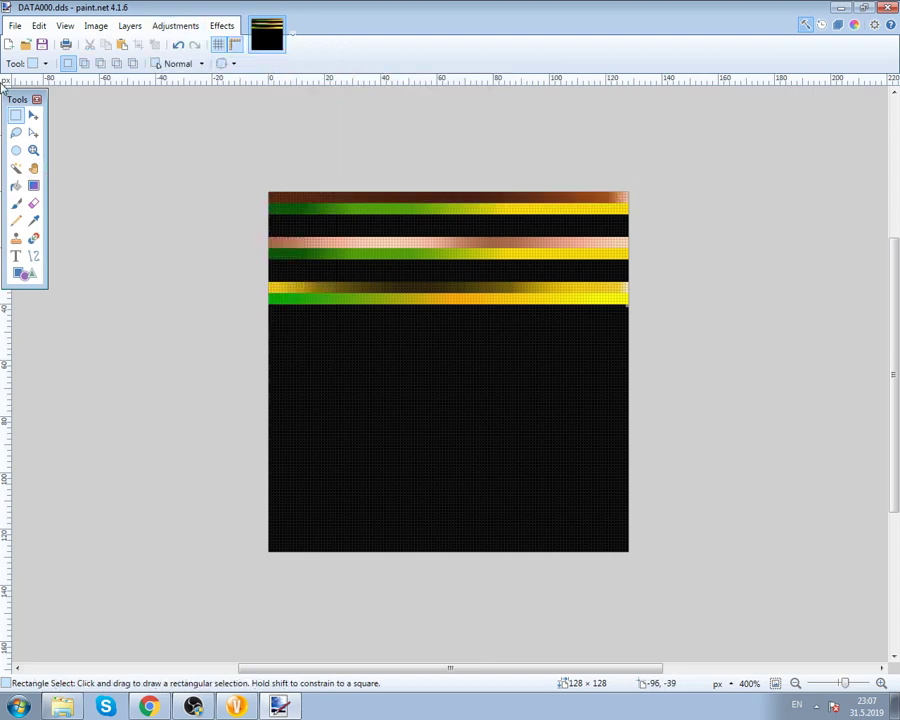
pyautogui.moveTo(14, 104); pyautogui.dragTo(27, 105)
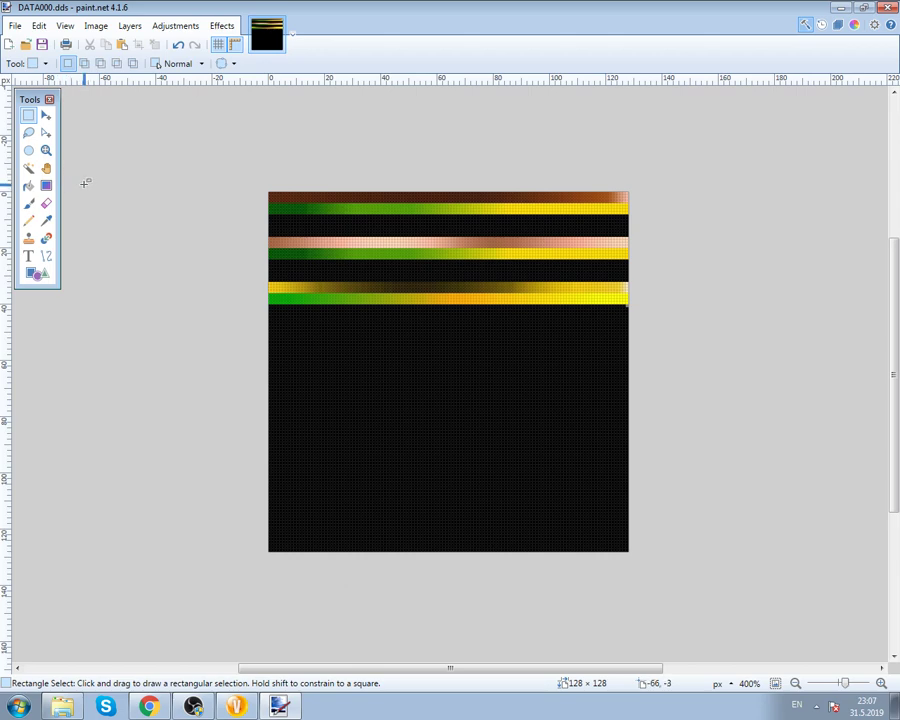
pyautogui.click(46, 63)
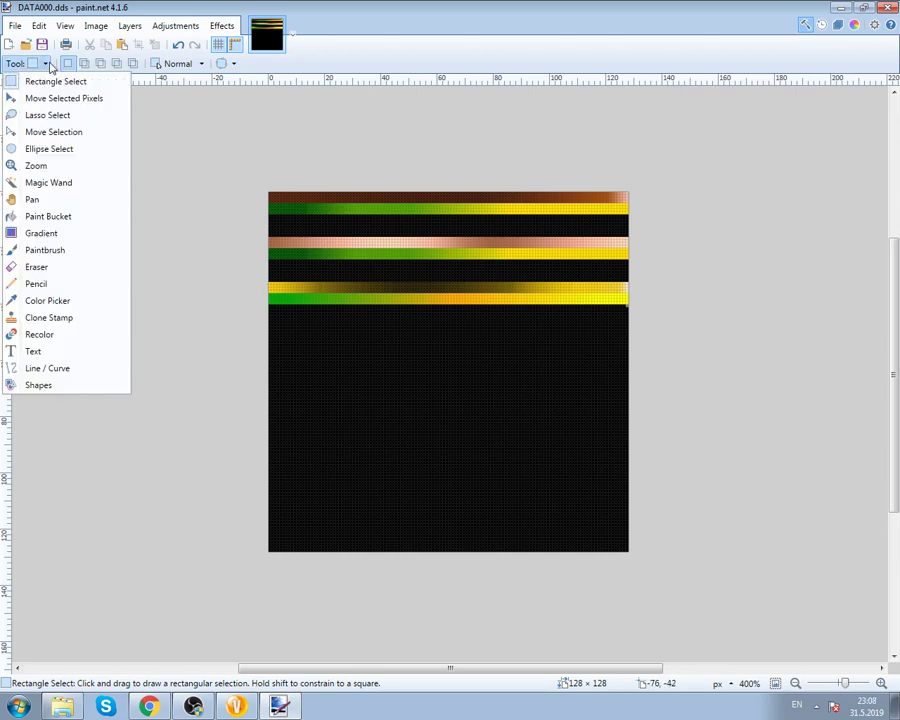
pyautogui.click(180, 156)
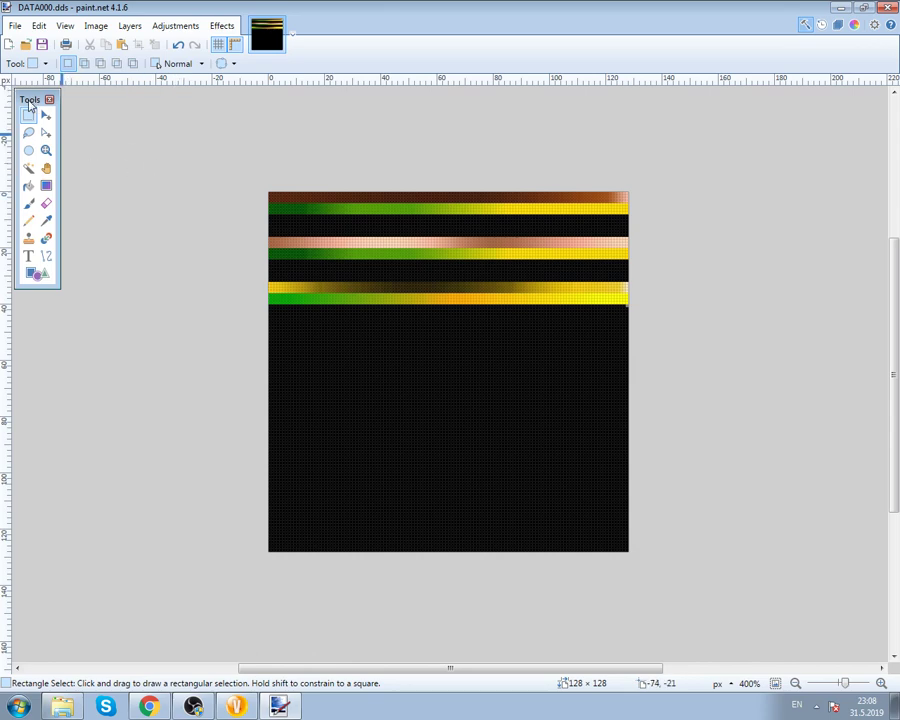
pyautogui.click(30, 64)
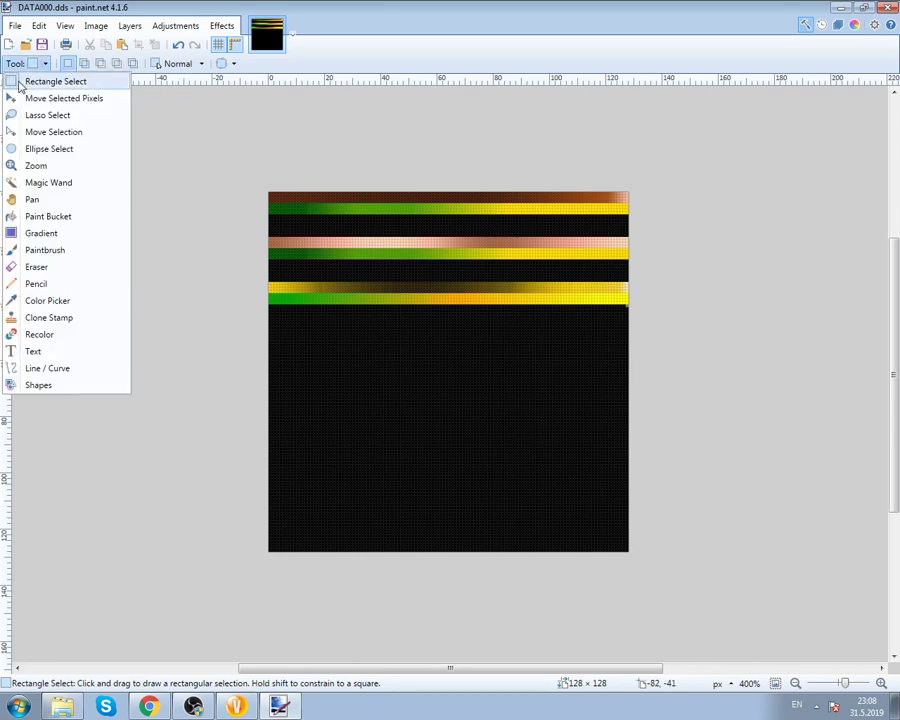
pyautogui.click(14, 84)
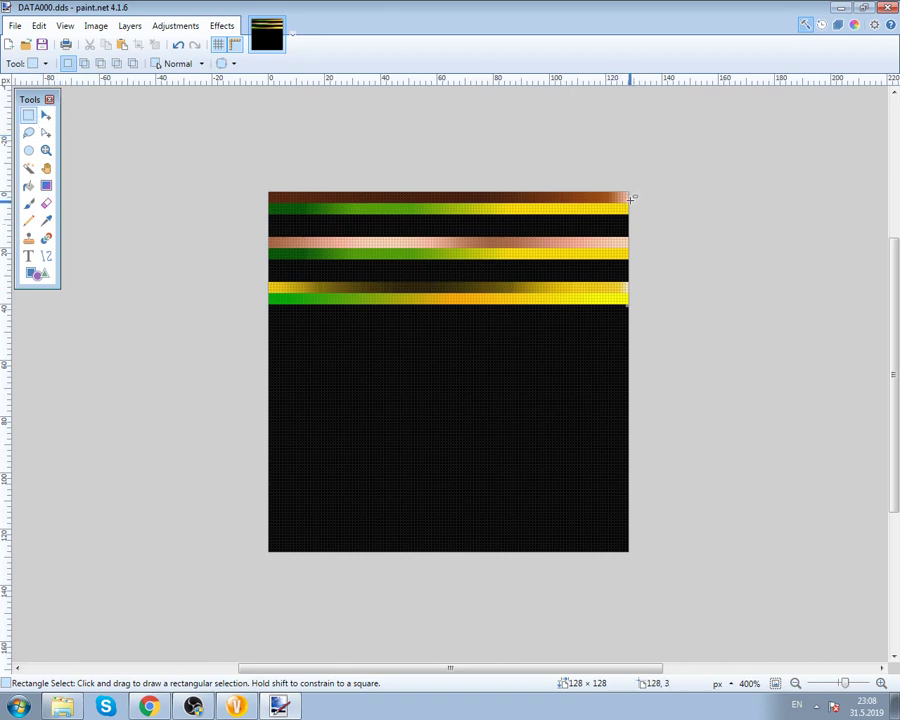
# Step: Reselect the top stripe and apply Hue/Saturation with Hue -66 and Lightness 0
pyautogui.moveTo(631, 198); pyautogui.dragTo(221, 142)
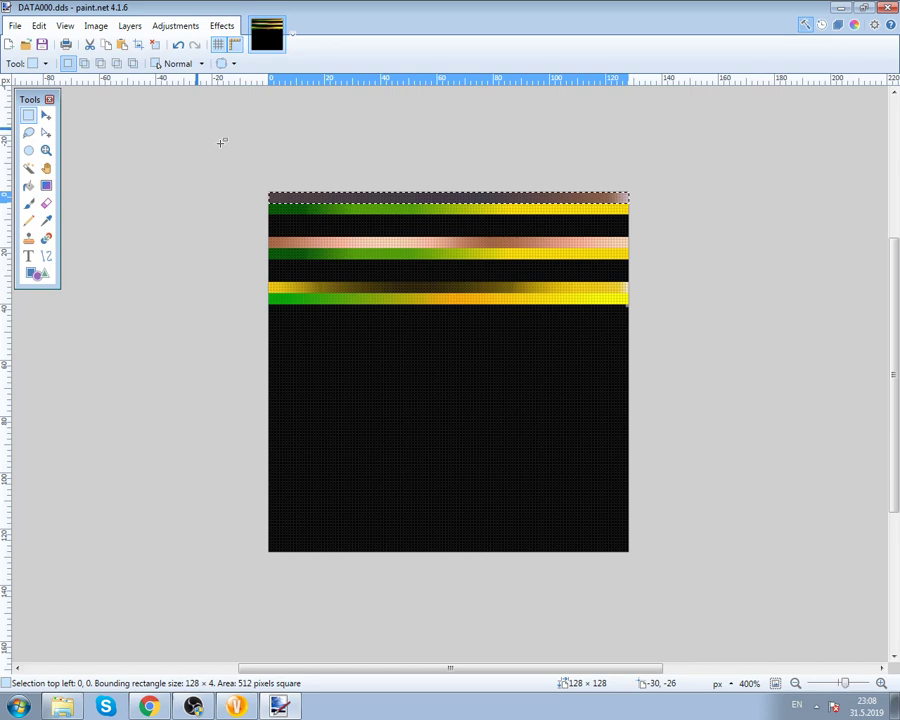
pyautogui.click(172, 28)
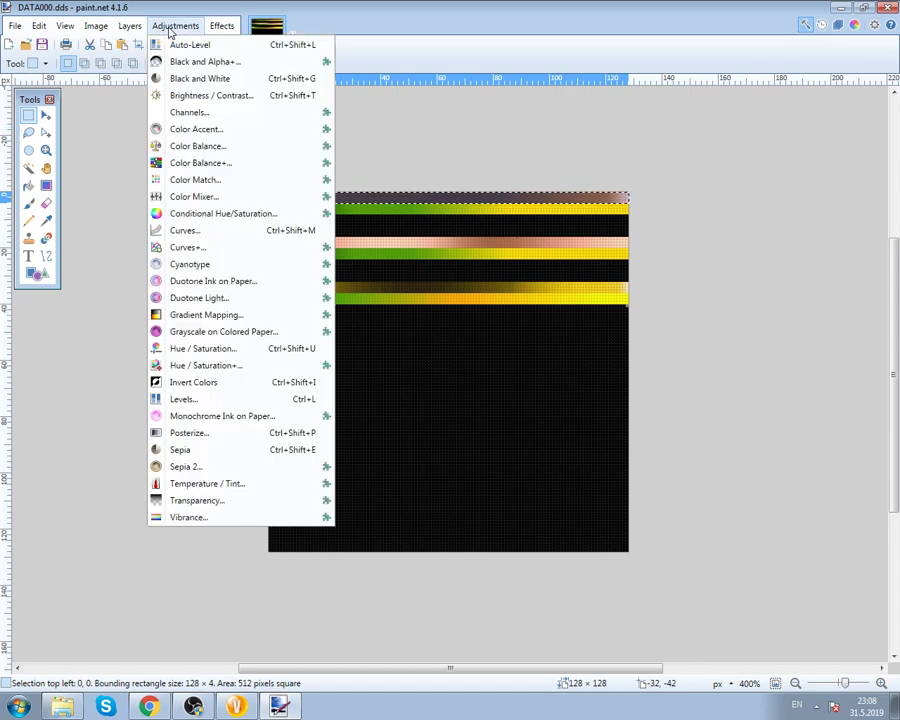
pyautogui.click(244, 350)
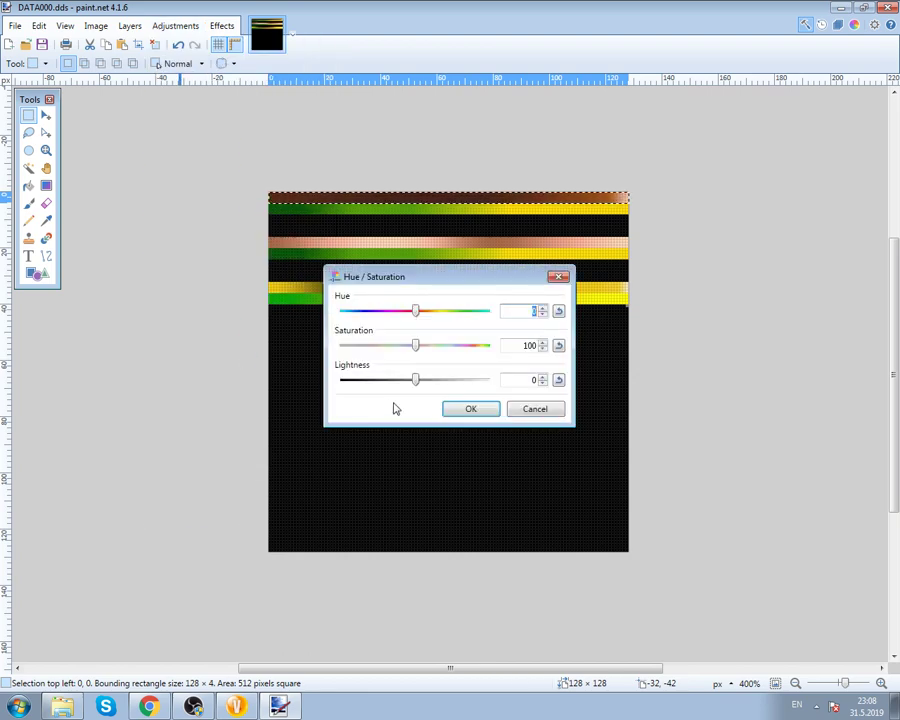
pyautogui.moveTo(406, 273); pyautogui.dragTo(411, 371)
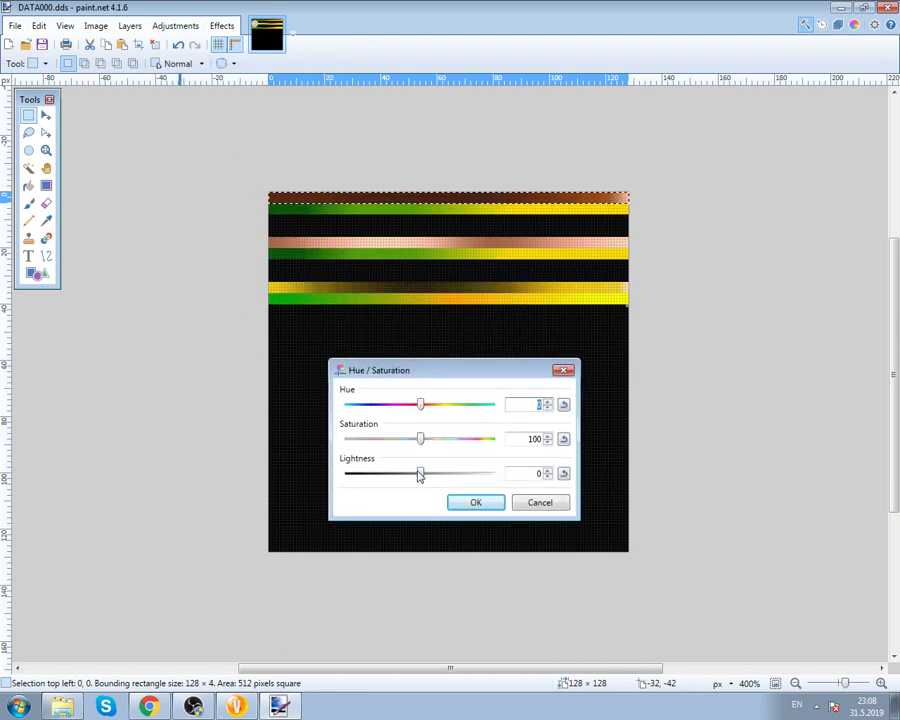
pyautogui.moveTo(421, 477)
pyautogui.mouseDown()
pyautogui.moveTo(356, 478)
pyautogui.moveTo(456, 485)
pyautogui.moveTo(422, 482)
pyautogui.mouseUp()
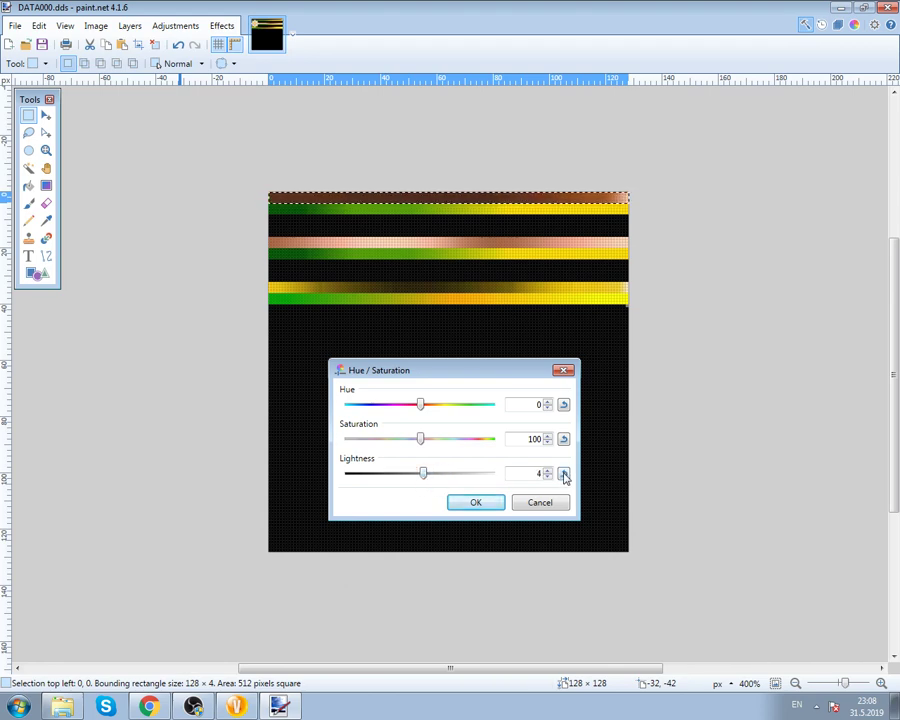
pyautogui.moveTo(418, 476); pyautogui.dragTo(396, 478)
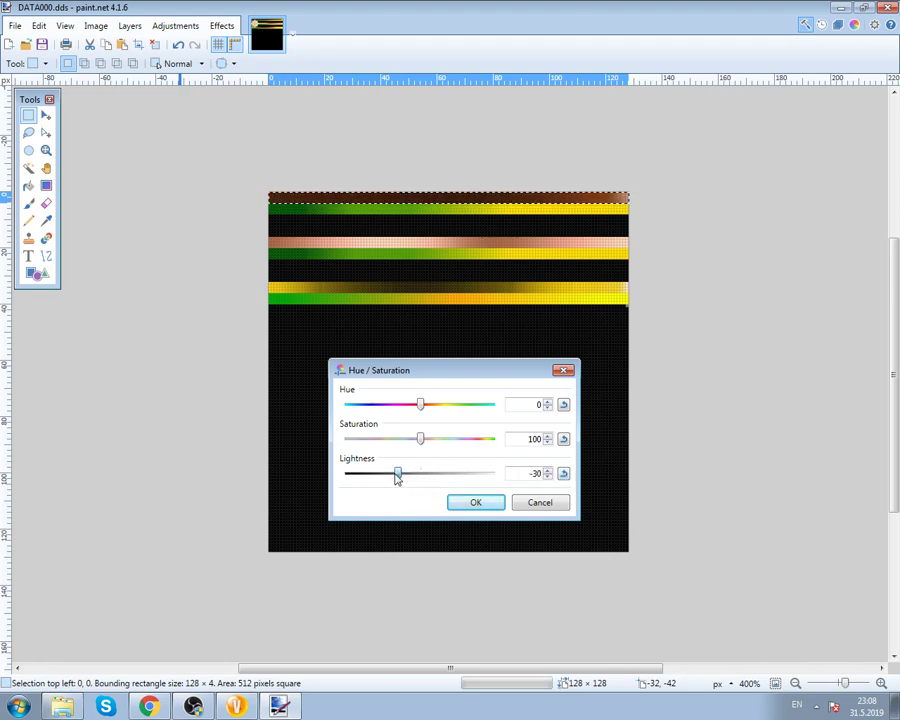
pyautogui.click(563, 476)
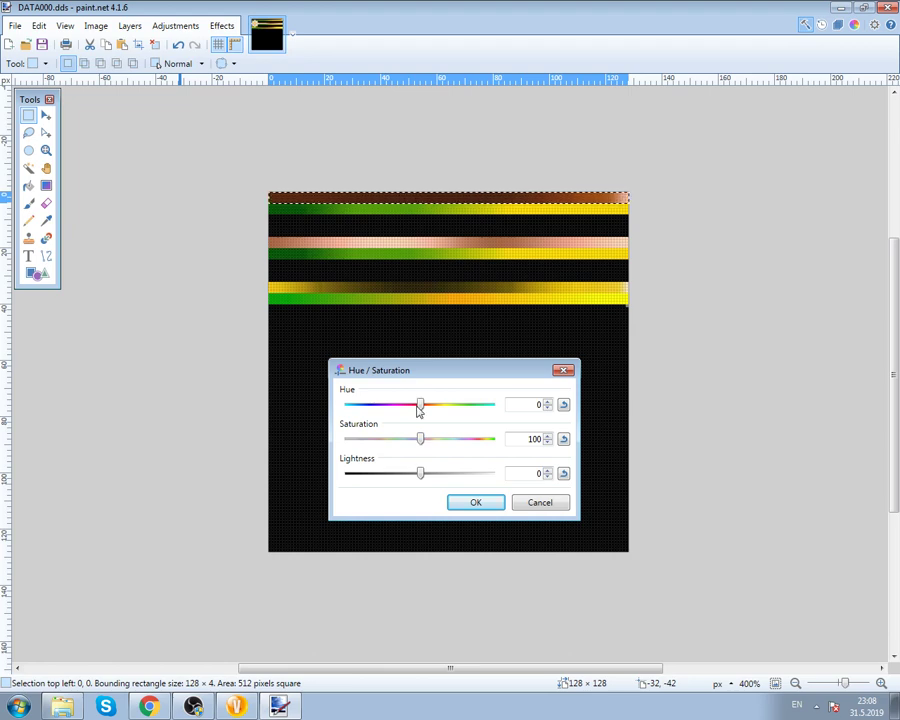
pyautogui.moveTo(420, 406); pyautogui.dragTo(395, 413)
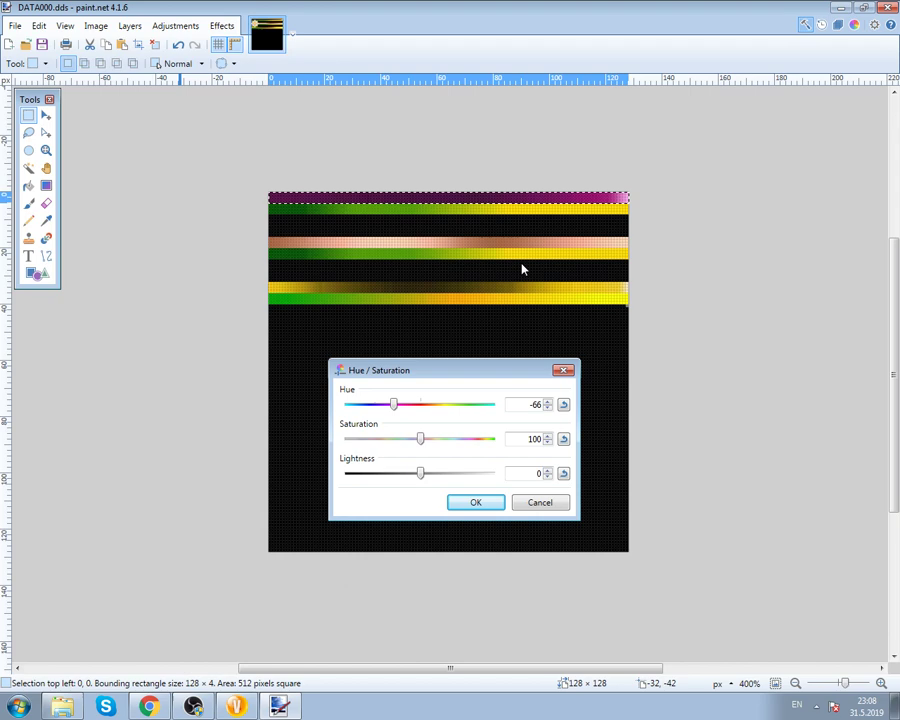
pyautogui.click(480, 503)
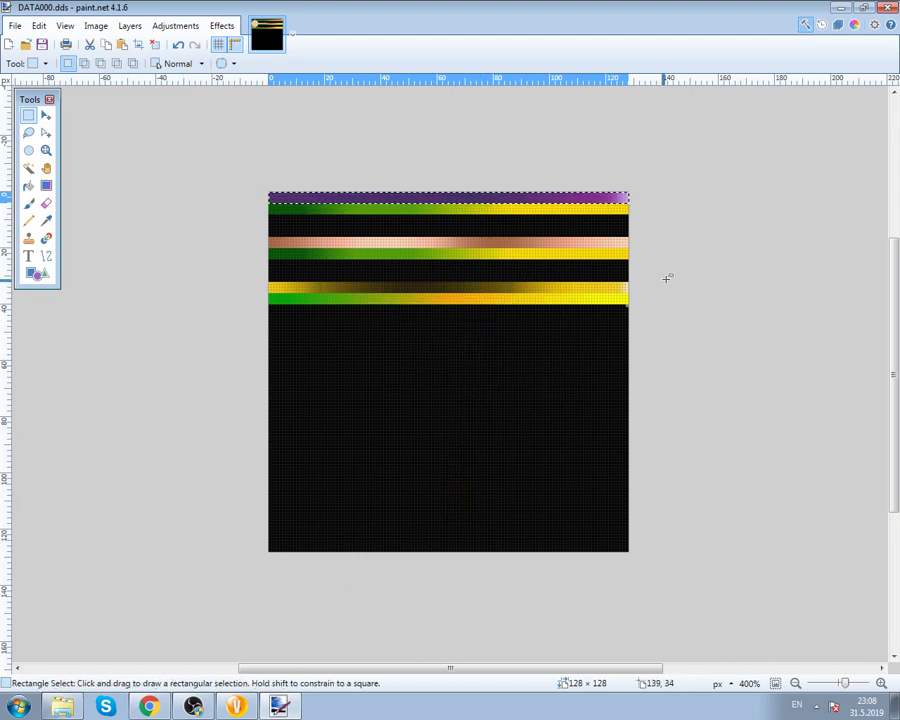
# Step: Deselect the now-purple top stripe of DATA000.dds
pyautogui.click(422, 275)
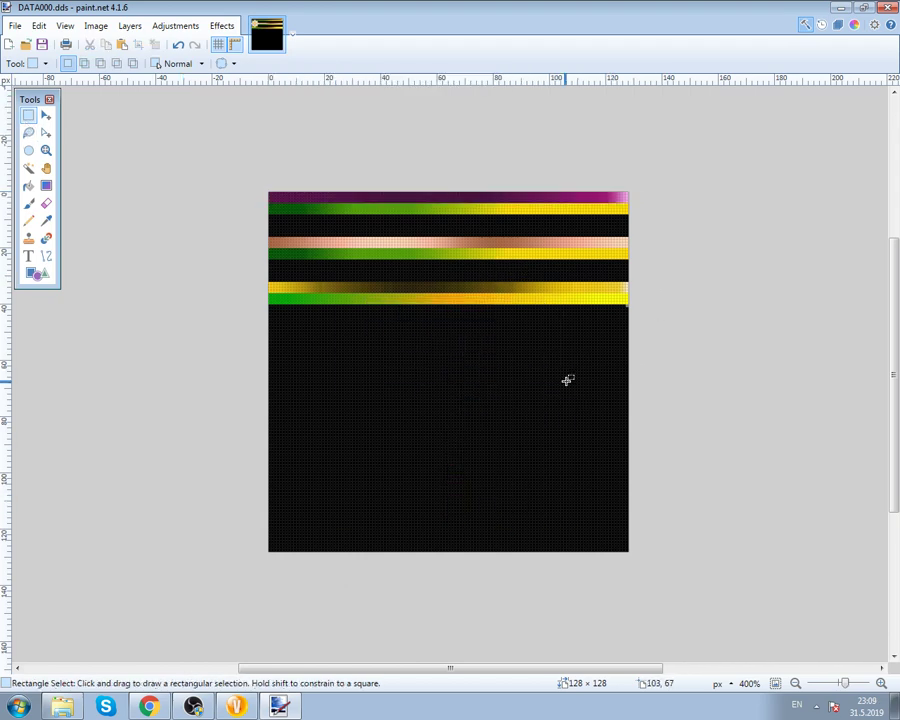
# Step: Begin saving the texture as DDS and choose DXT5 (Interpolated Alpha) compression
pyautogui.click(42, 46)
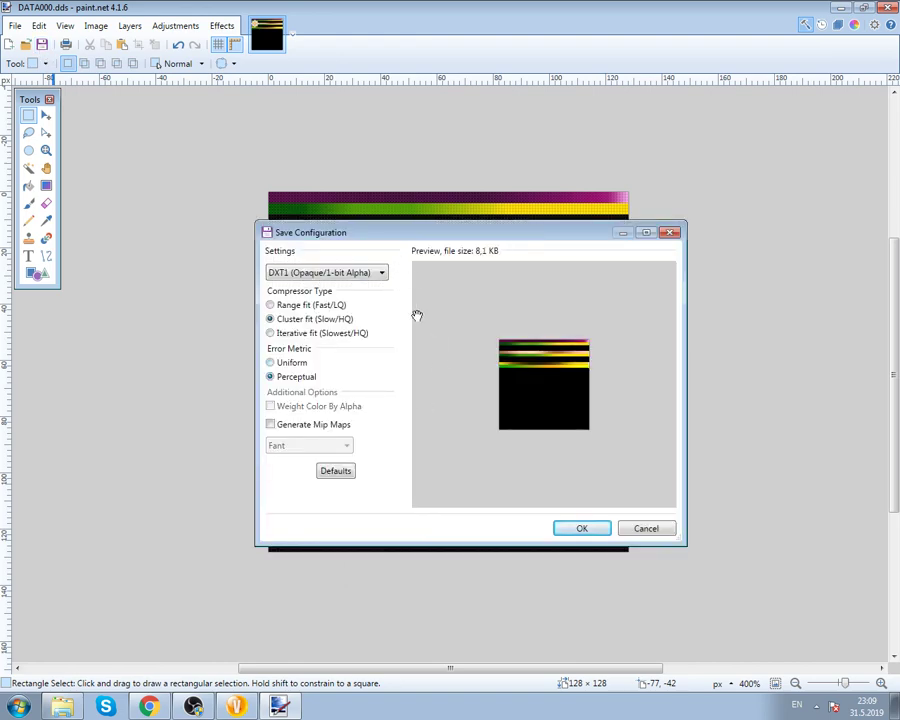
pyautogui.moveTo(356, 240); pyautogui.dragTo(305, 275)
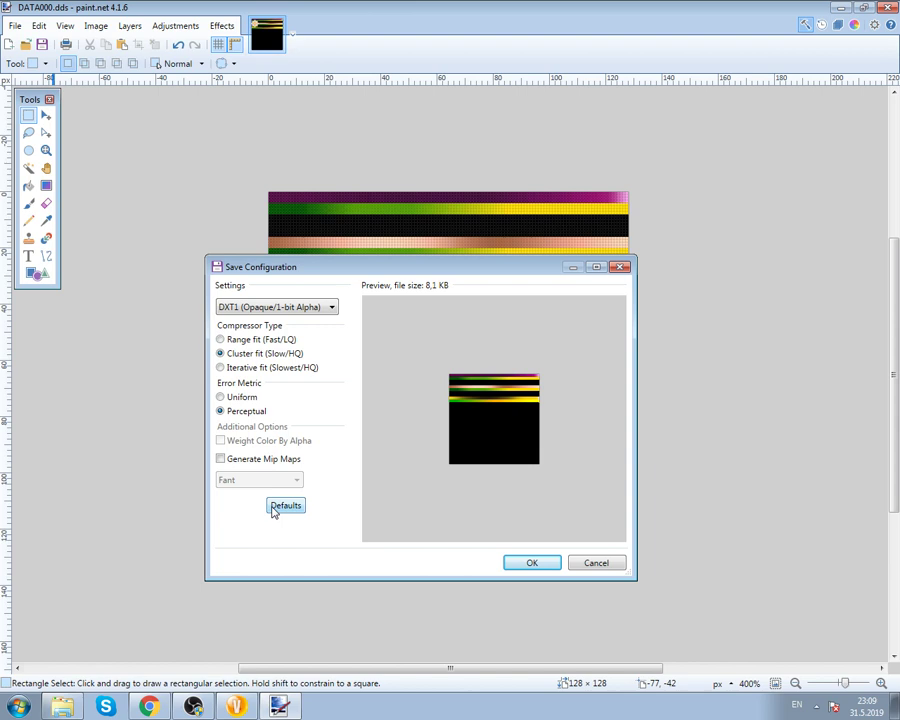
pyautogui.click(321, 310)
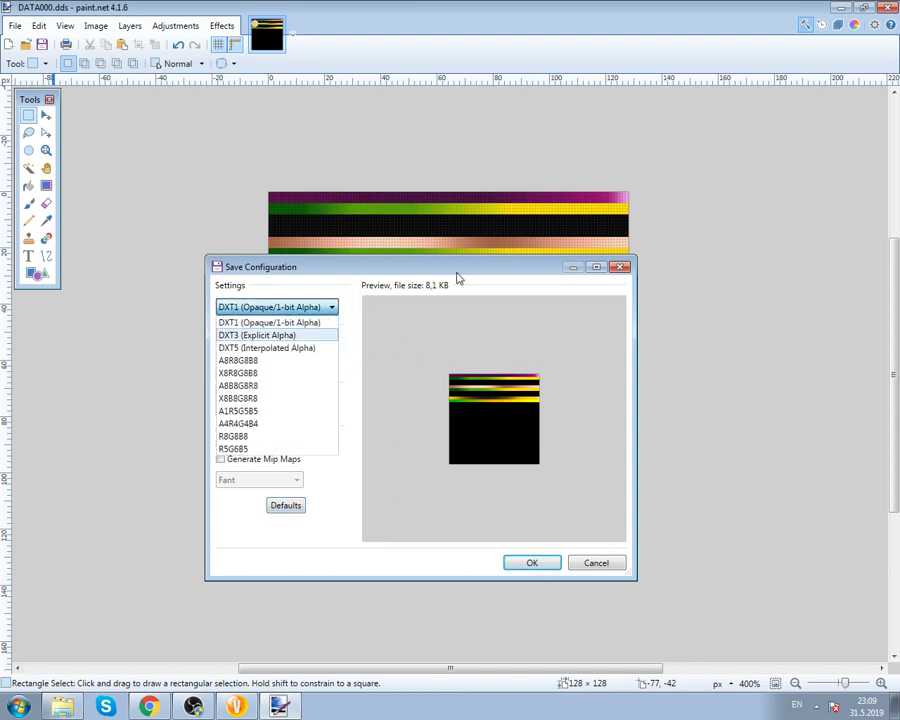
pyautogui.click(296, 324)
pyautogui.click(333, 307)
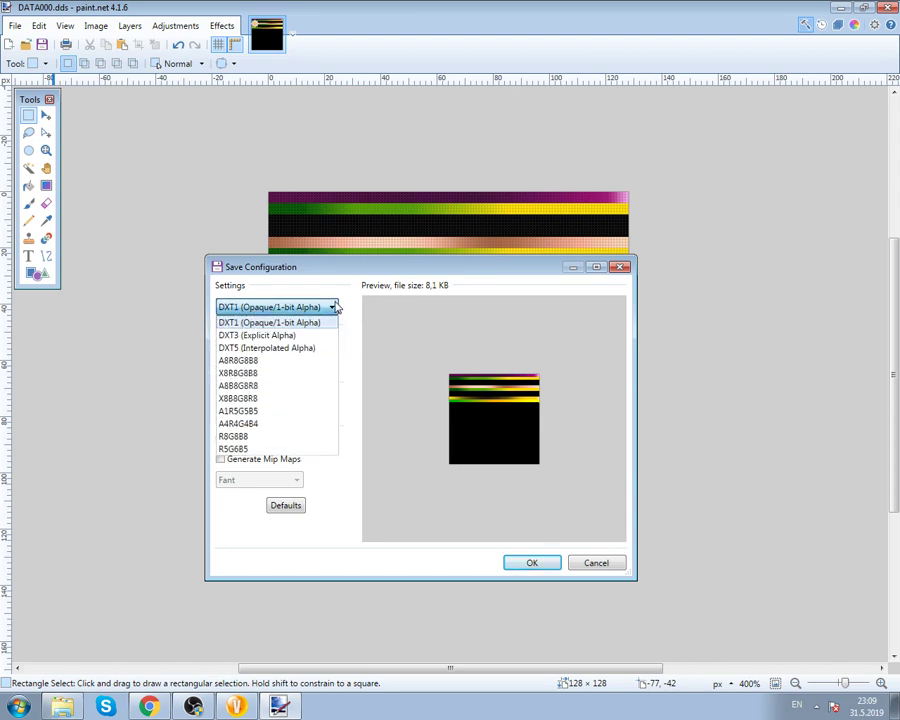
pyautogui.click(309, 349)
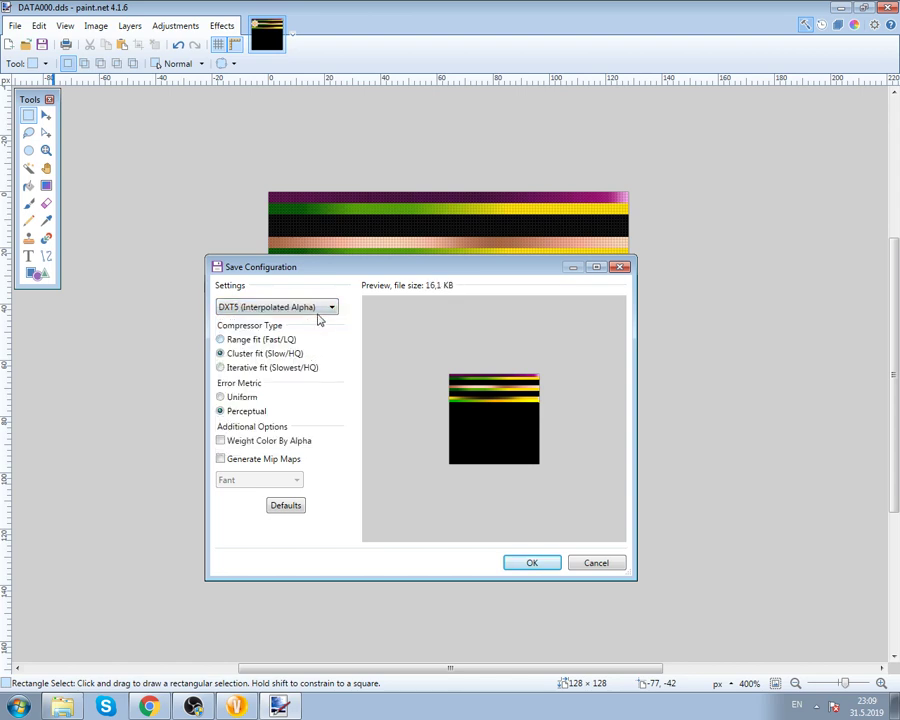
pyautogui.click(316, 310)
# Step: Switch compression back to DXT1 (Opaque/1-bit Alpha) and save DATA000.dds
pyautogui.click(309, 323)
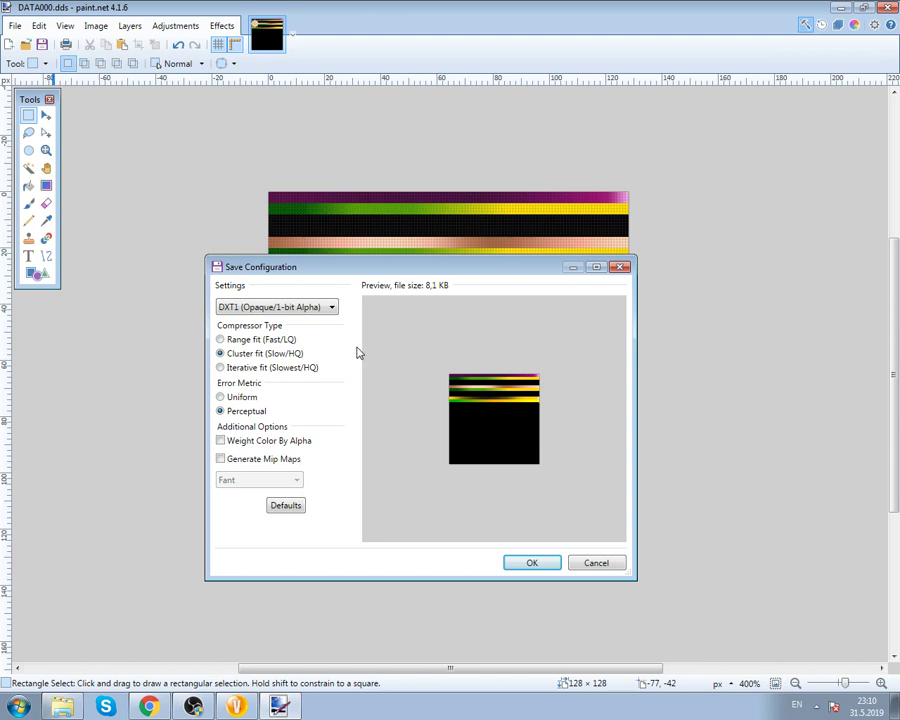
pyautogui.click(330, 307)
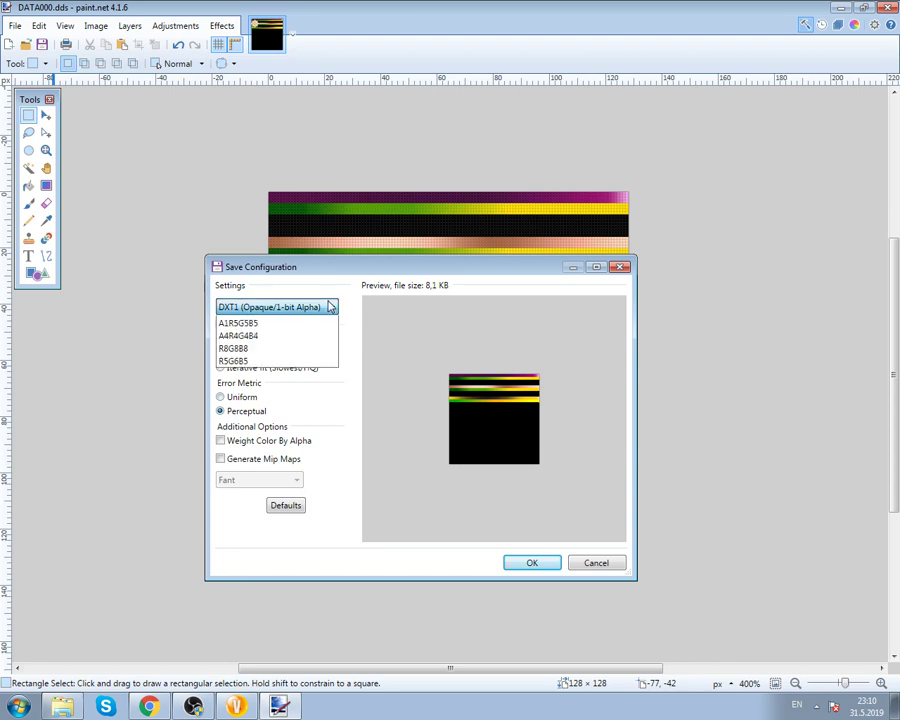
pyautogui.click(311, 321)
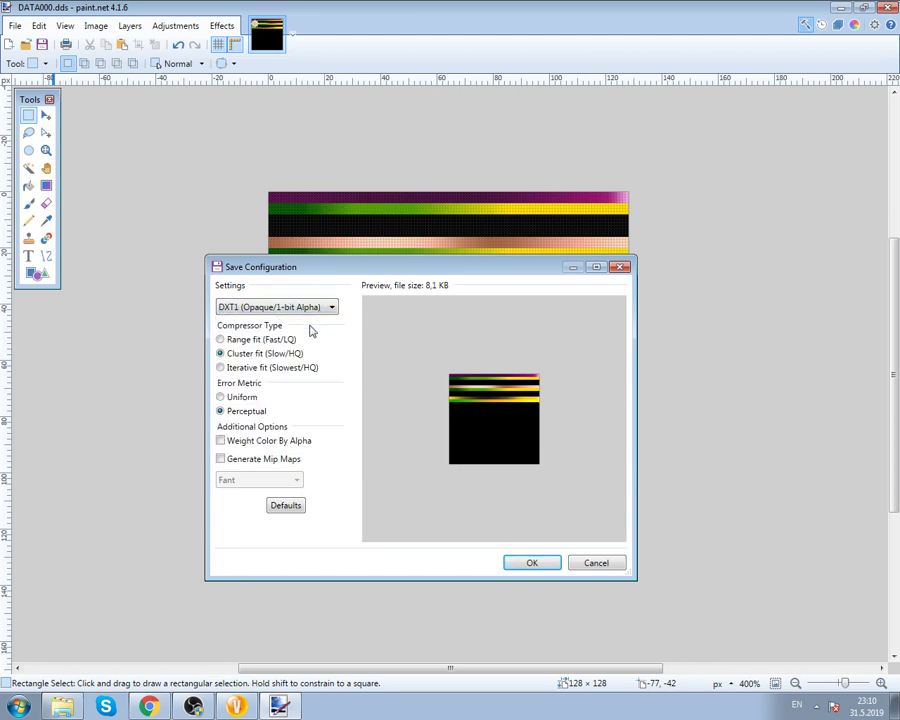
pyautogui.click(532, 564)
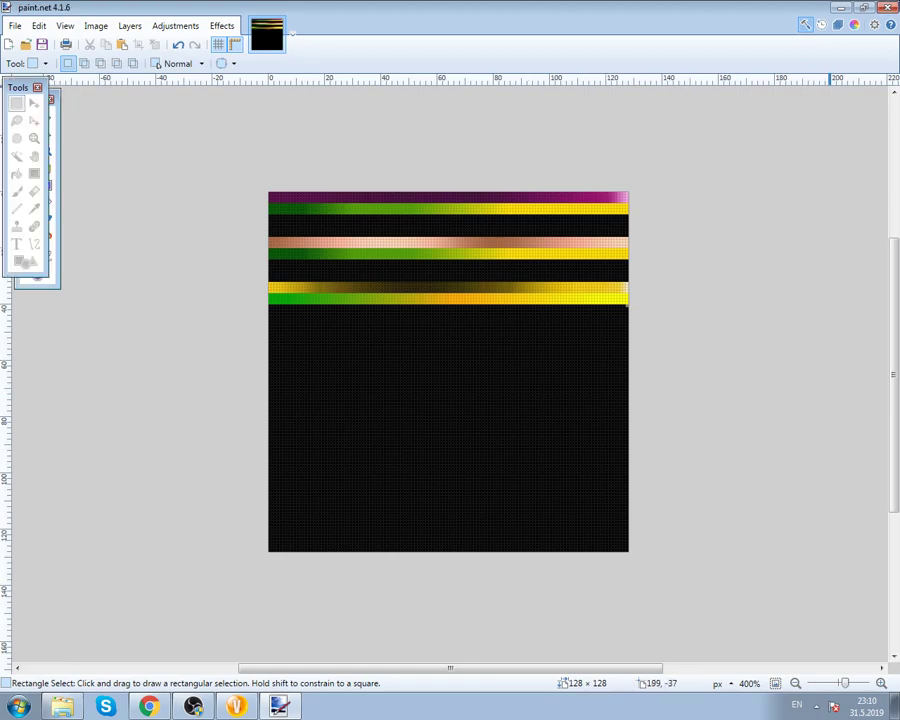
# Step: Close paint.net, then check the DATA000 texture thumbnail and refresh the folder listing
pyautogui.hotkey('alt', 'F4')
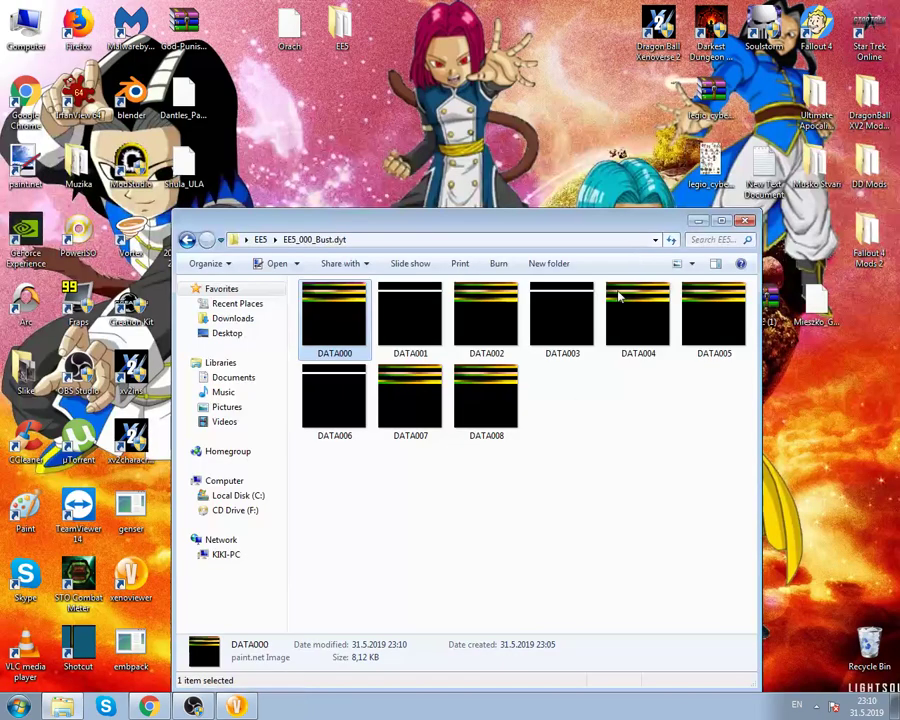
pyautogui.rightClick(617, 441)
pyautogui.click(345, 315)
pyautogui.click(697, 262)
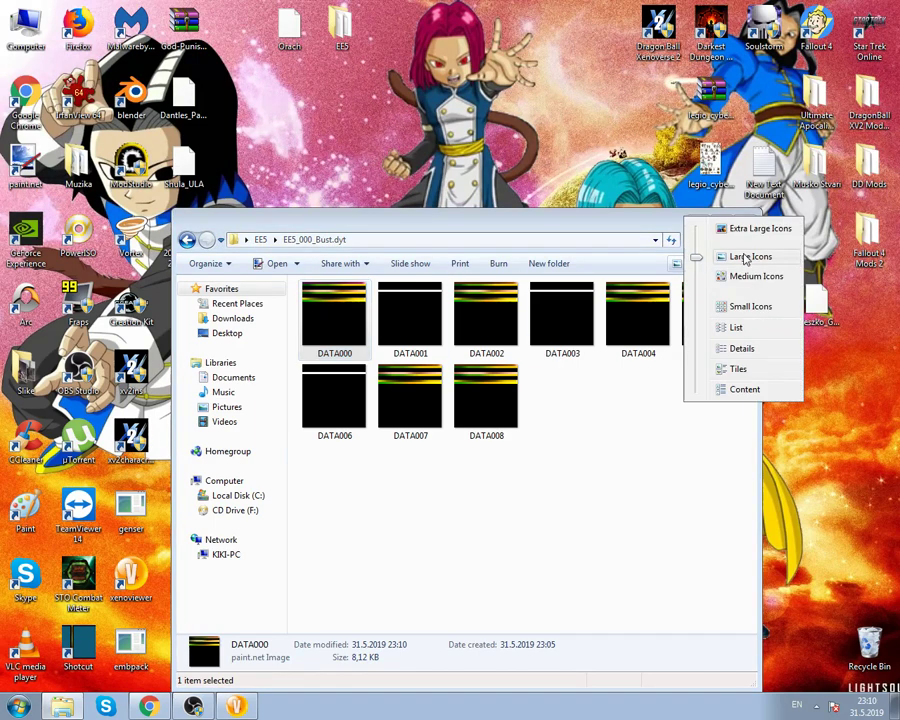
pyautogui.click(744, 258)
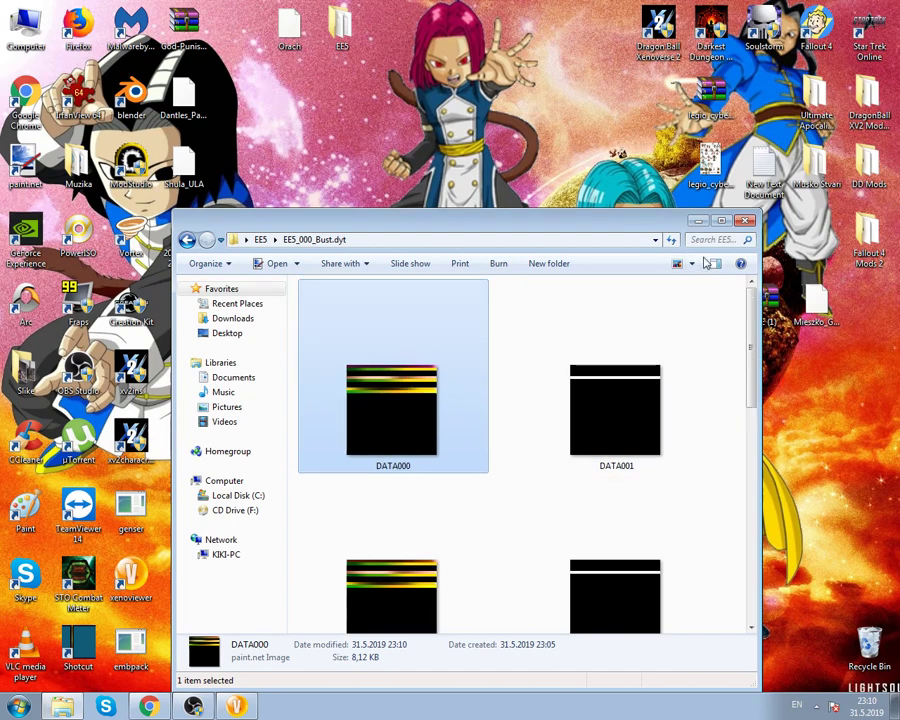
pyautogui.click(691, 263)
pyautogui.click(735, 293)
pyautogui.click(583, 432)
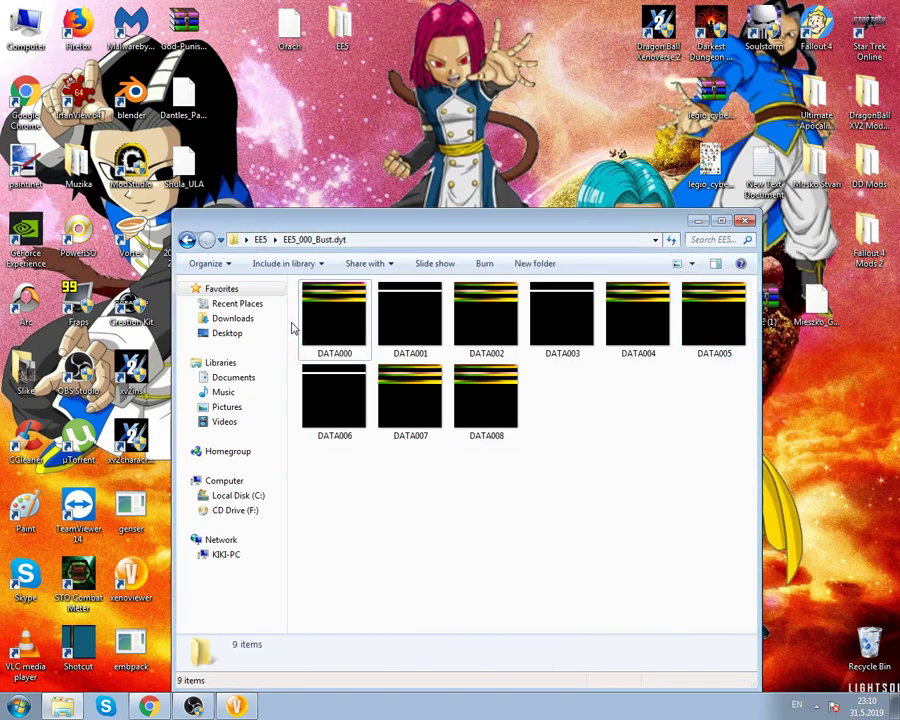
pyautogui.rightClick(672, 368)
pyautogui.click(683, 512)
# Step: Copy EE5_000_Bust.dyt.emb from the EE5 folder and paste it onto the desktop
pyautogui.click(261, 241)
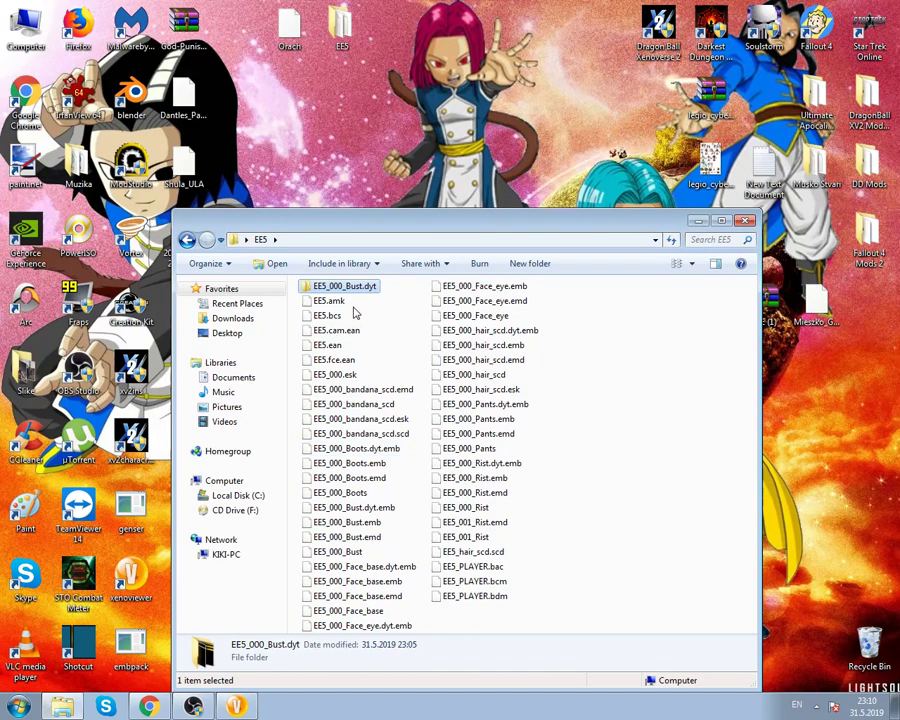
pyautogui.click(371, 510)
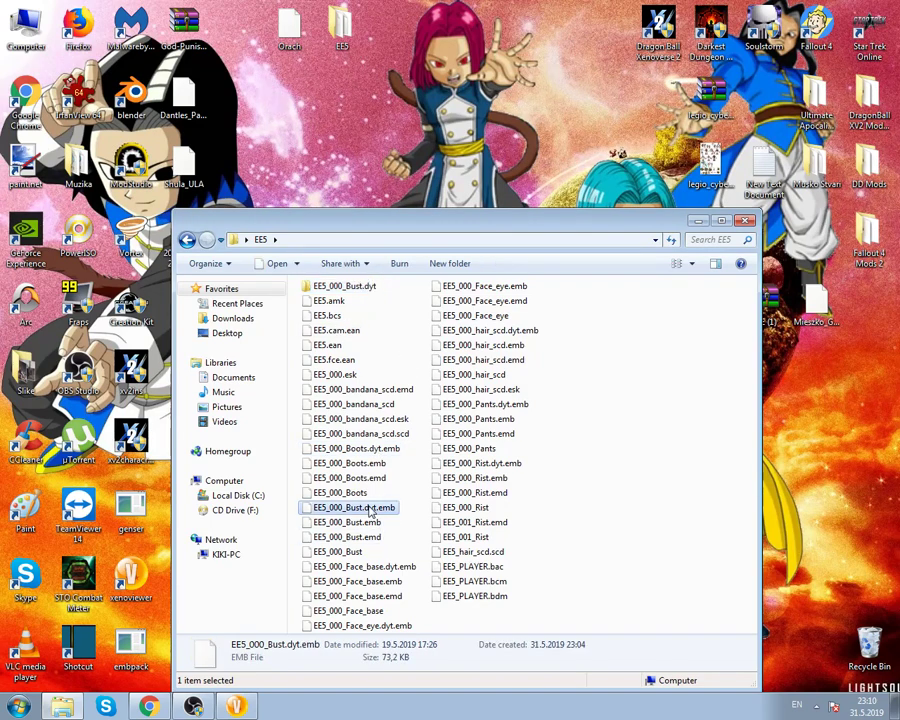
pyautogui.moveTo(416, 221); pyautogui.dragTo(473, 214)
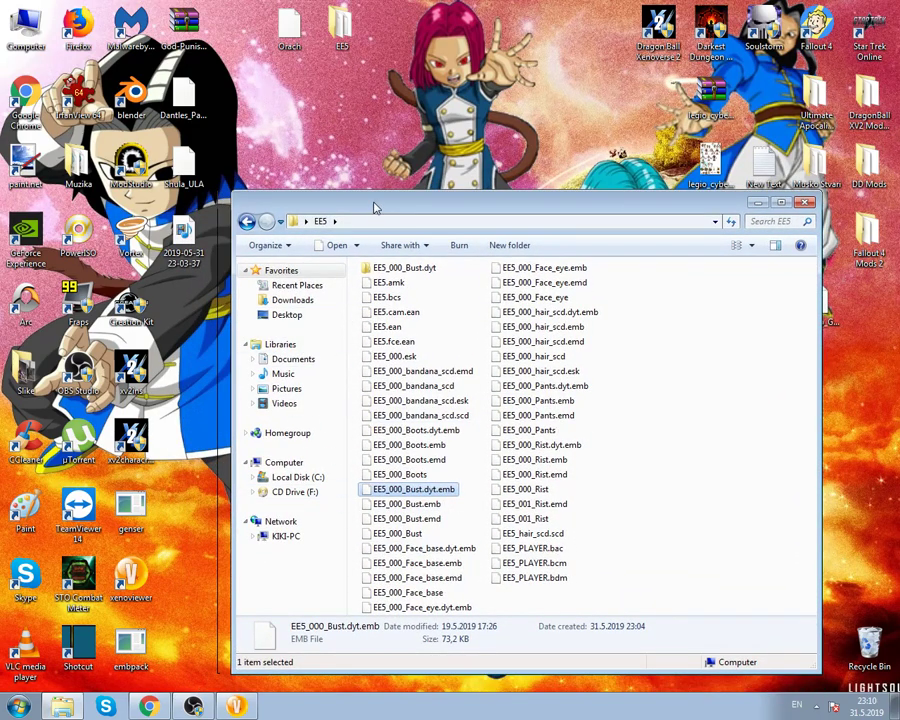
pyautogui.moveTo(375, 208); pyautogui.dragTo(393, 220)
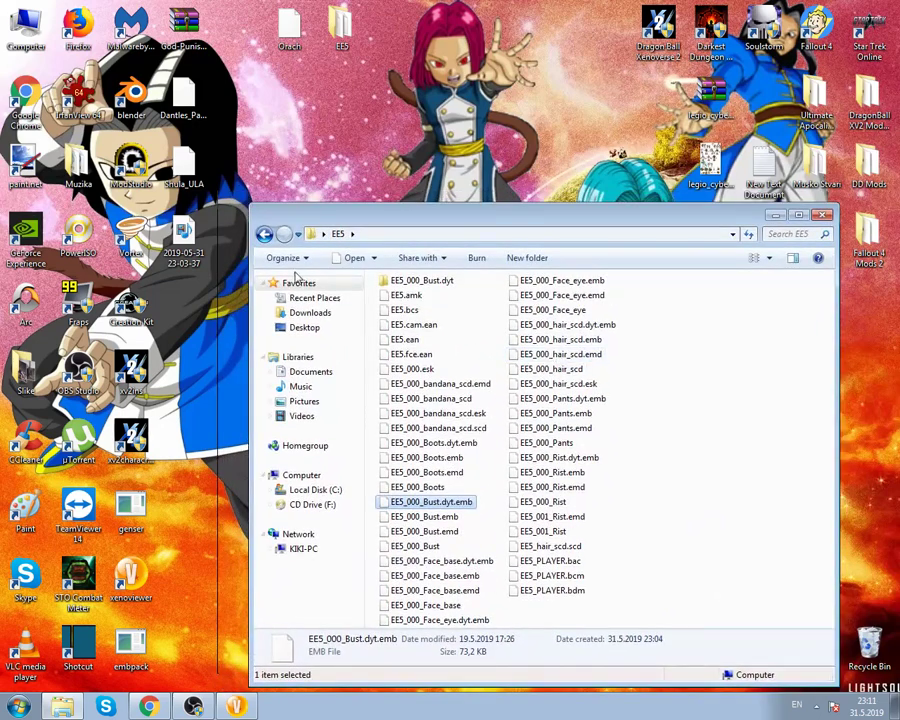
pyautogui.rightClick(458, 500)
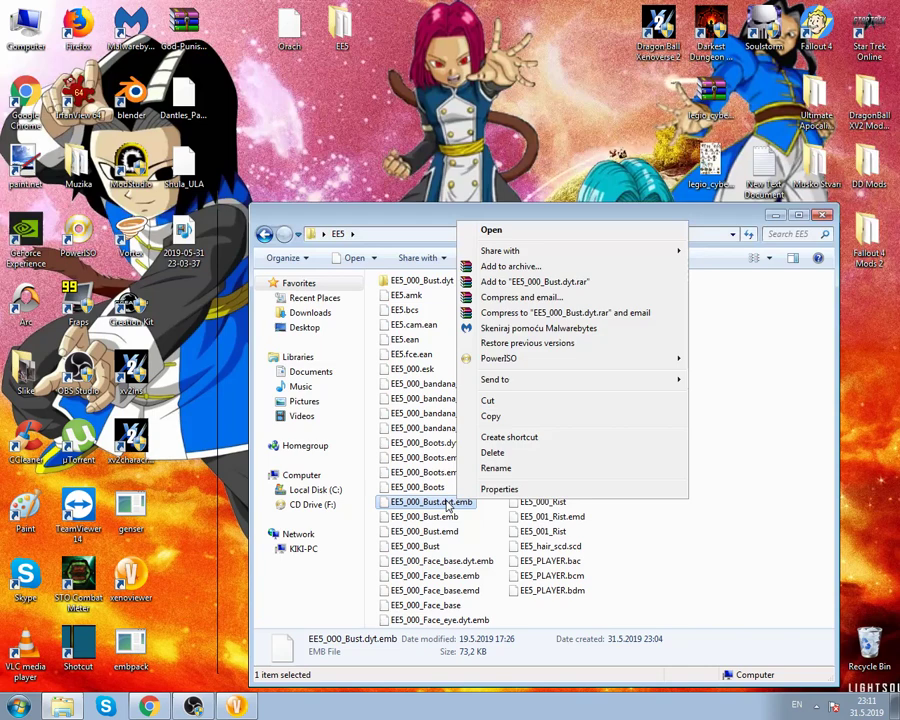
pyautogui.click(478, 416)
pyautogui.rightClick(881, 320)
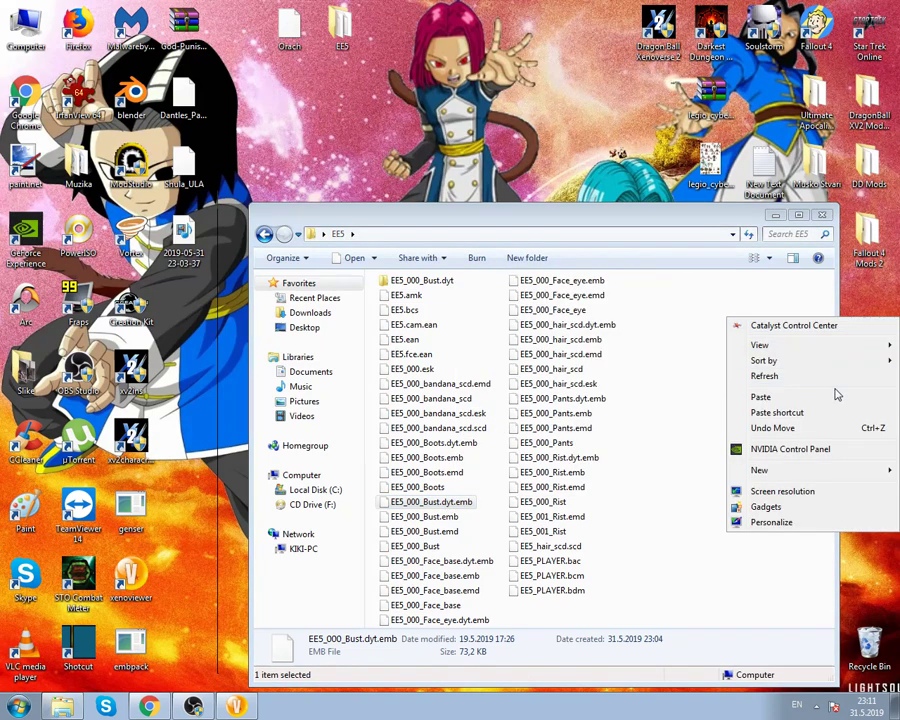
pyautogui.click(836, 399)
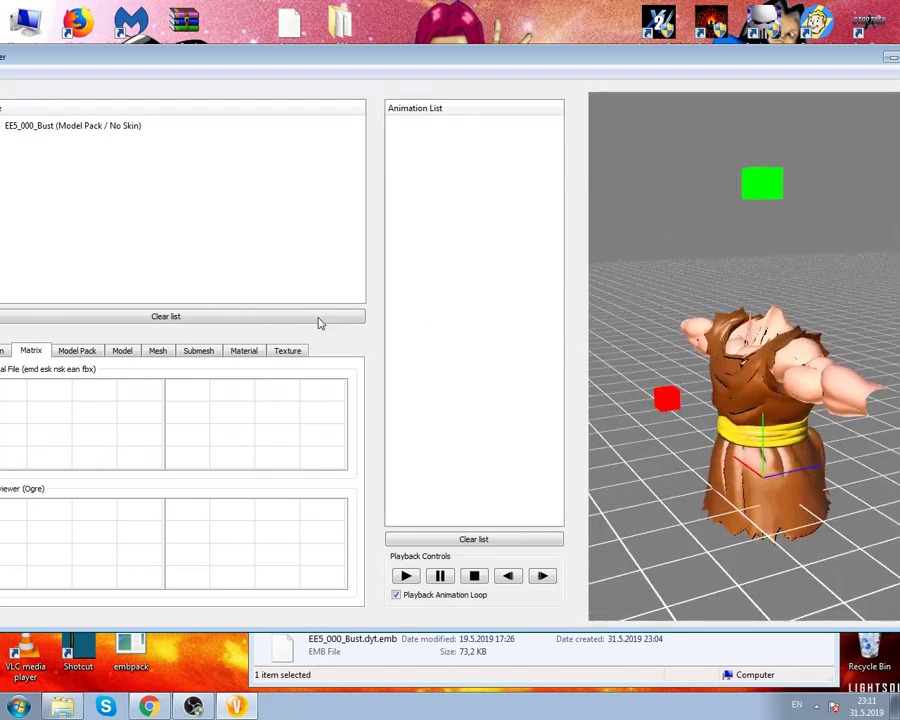
# Step: Clear the loaded model from XenoViewer's list and minimise the viewer
pyautogui.click(265, 318)
pyautogui.moveTo(677, 446); pyautogui.dragTo(772, 380)
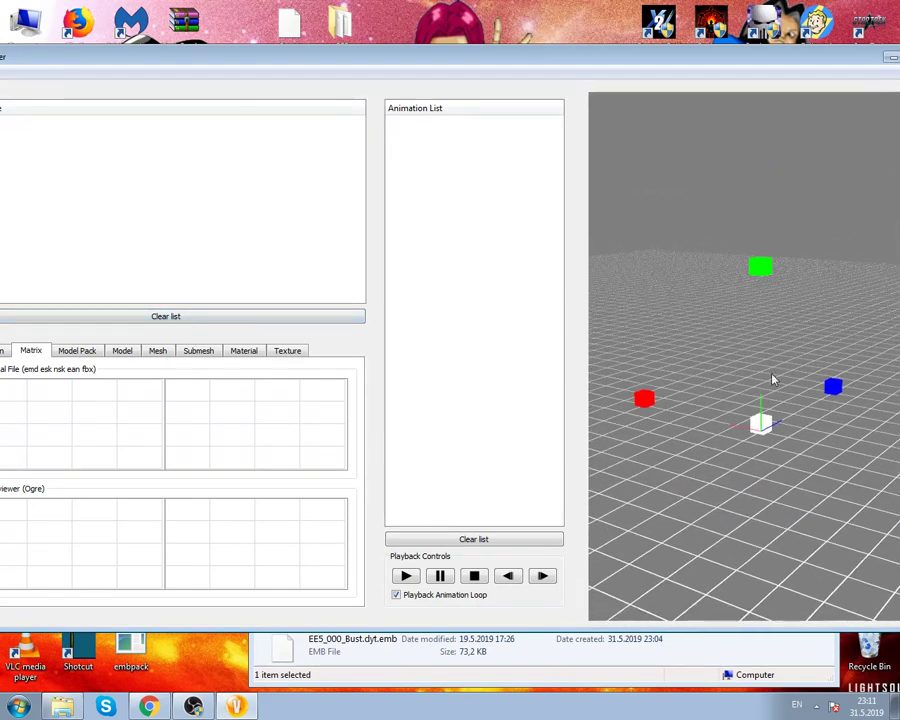
pyautogui.click(238, 708)
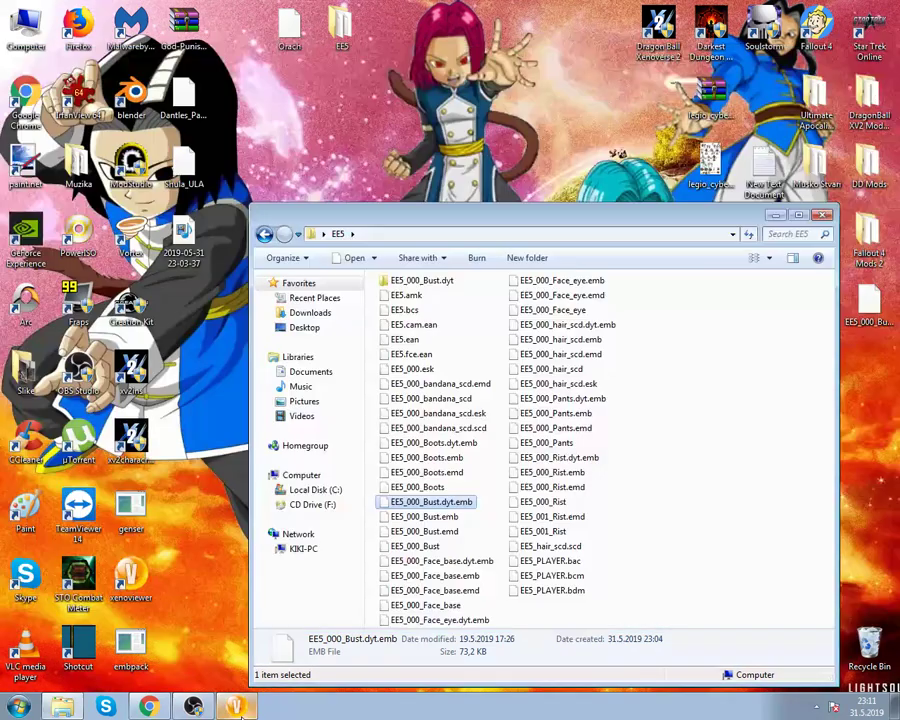
pyautogui.click(238, 708)
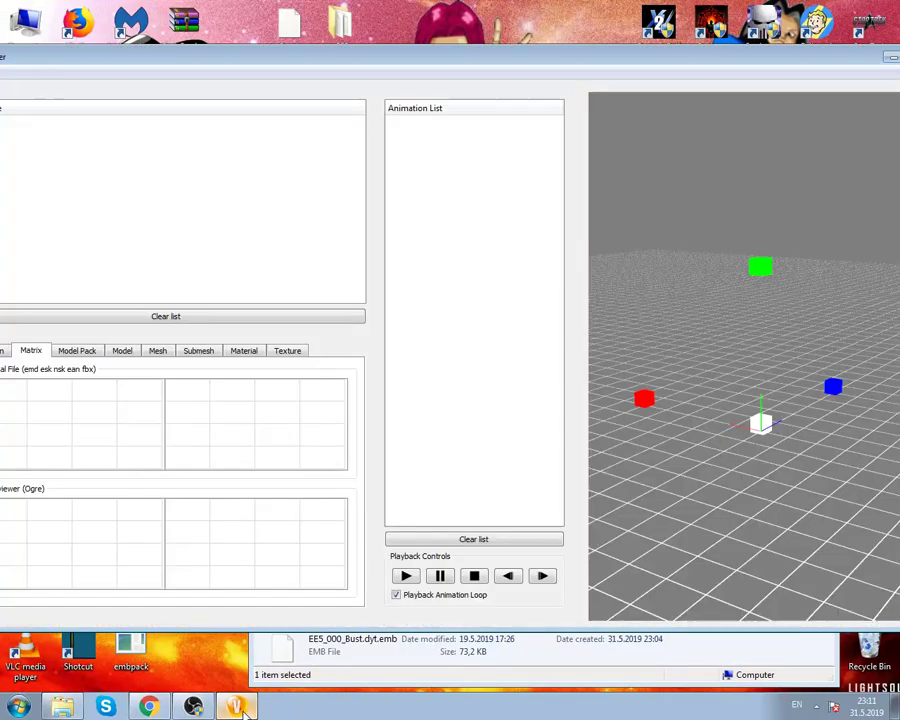
pyautogui.click(238, 708)
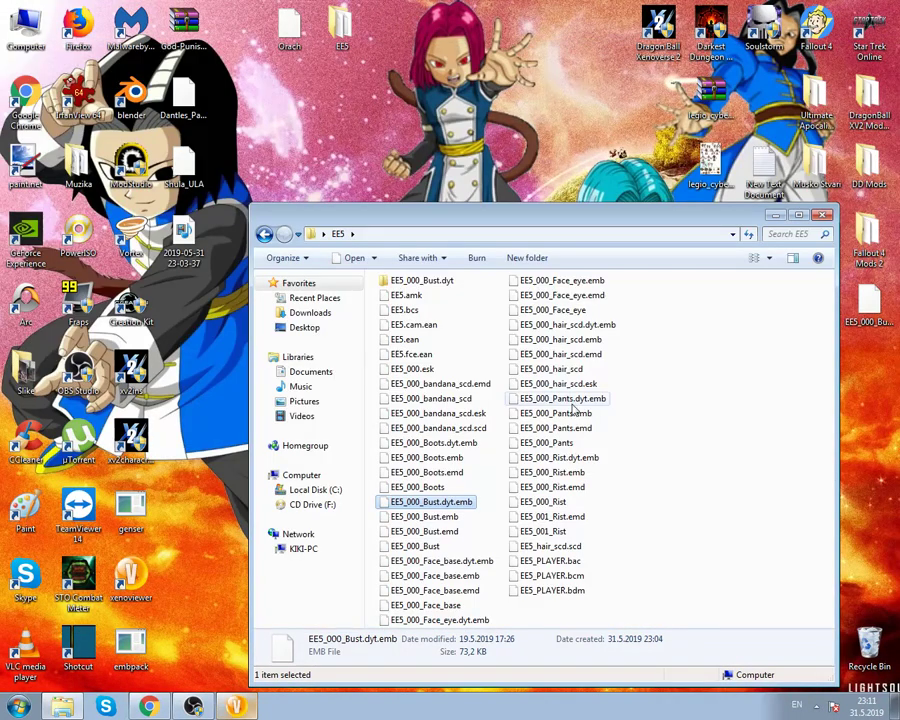
# Step: Open EE5_000_Bust.emd from the EE5 folder and orbit the reloaded bust
pyautogui.click(422, 281)
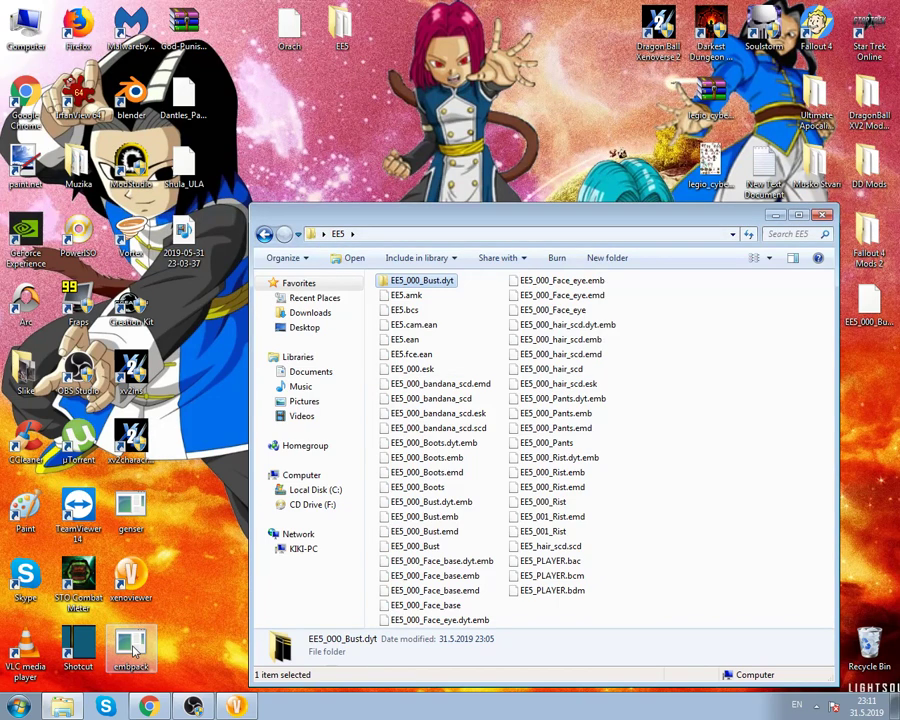
pyautogui.click(470, 330)
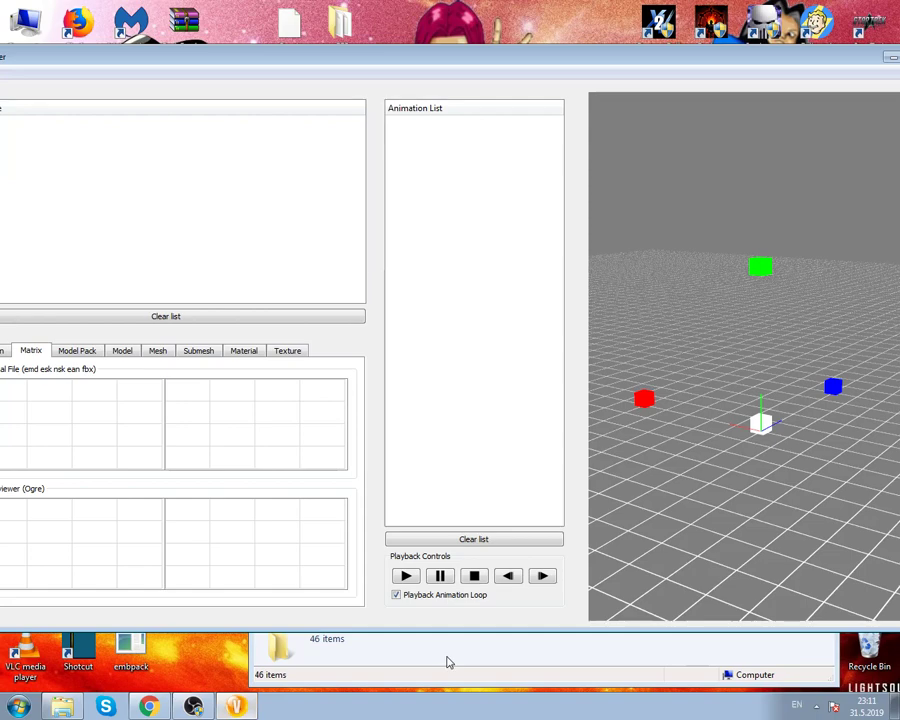
pyautogui.click(450, 660)
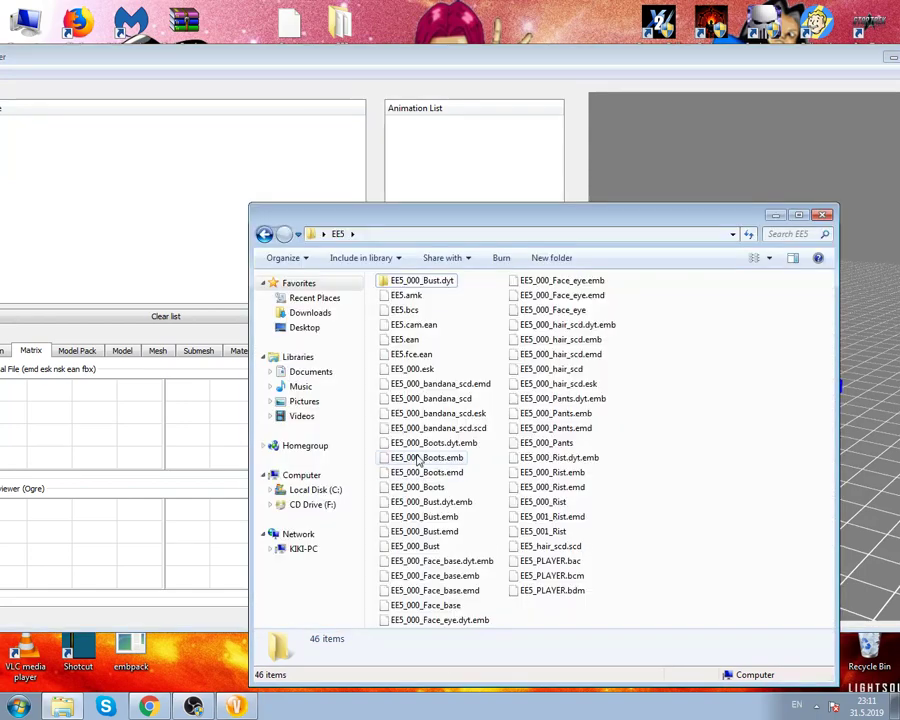
pyautogui.click(440, 535)
pyautogui.doubleClick(440, 535)
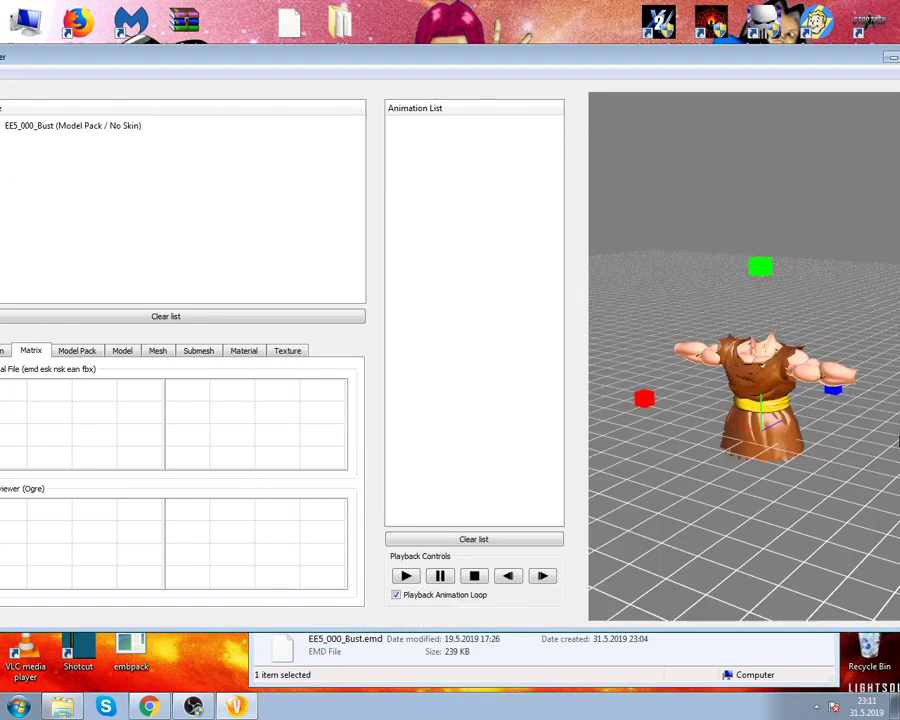
pyautogui.scroll(2, 808, 370)
pyautogui.moveTo(800, 370); pyautogui.dragTo(760, 425)
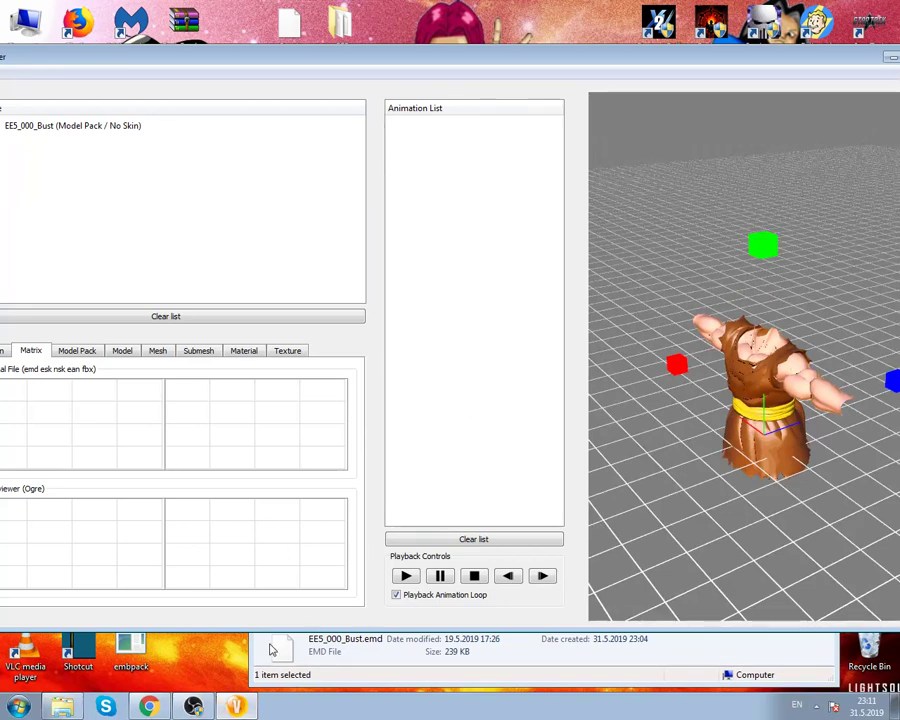
# Step: Close the old viewer and drag EE5_000_Bust.emd into XenoViewer to show the purple bust
pyautogui.doubleClick(810, 62)
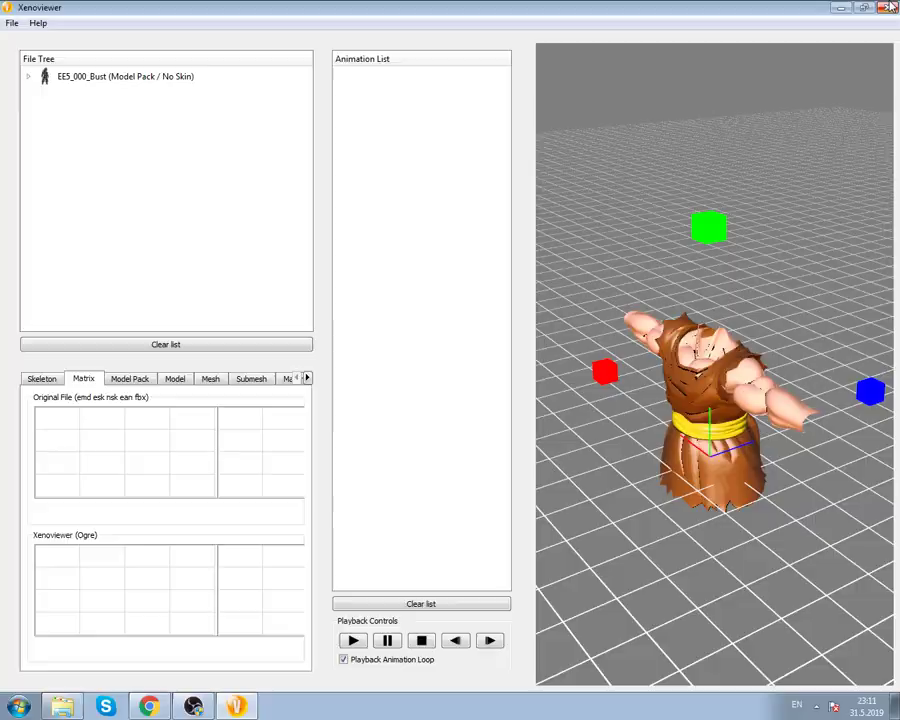
pyautogui.click(886, 8)
pyautogui.click(645, 491)
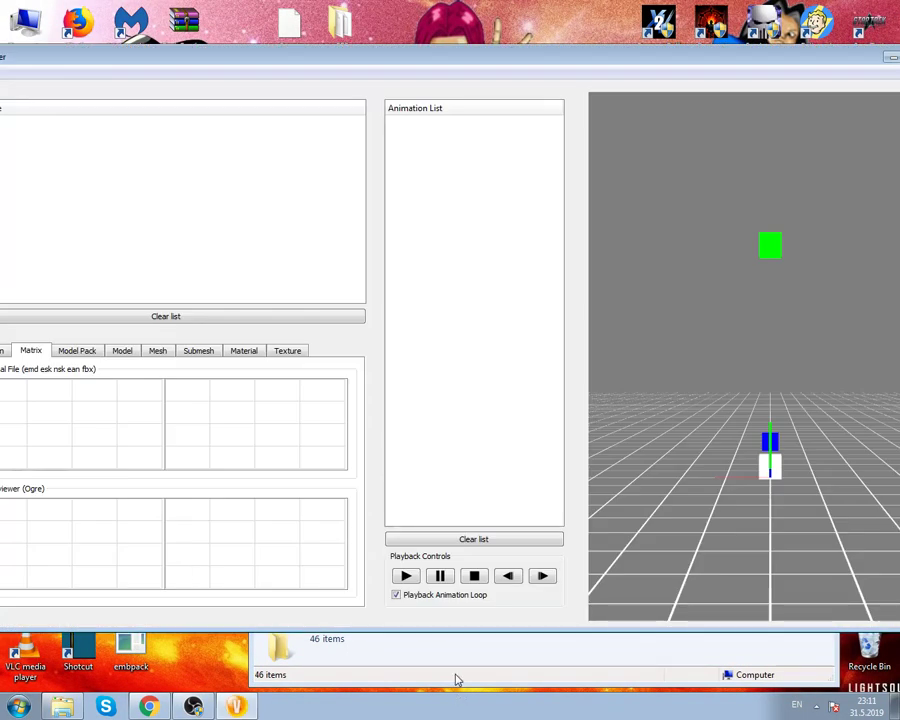
pyautogui.click(456, 680)
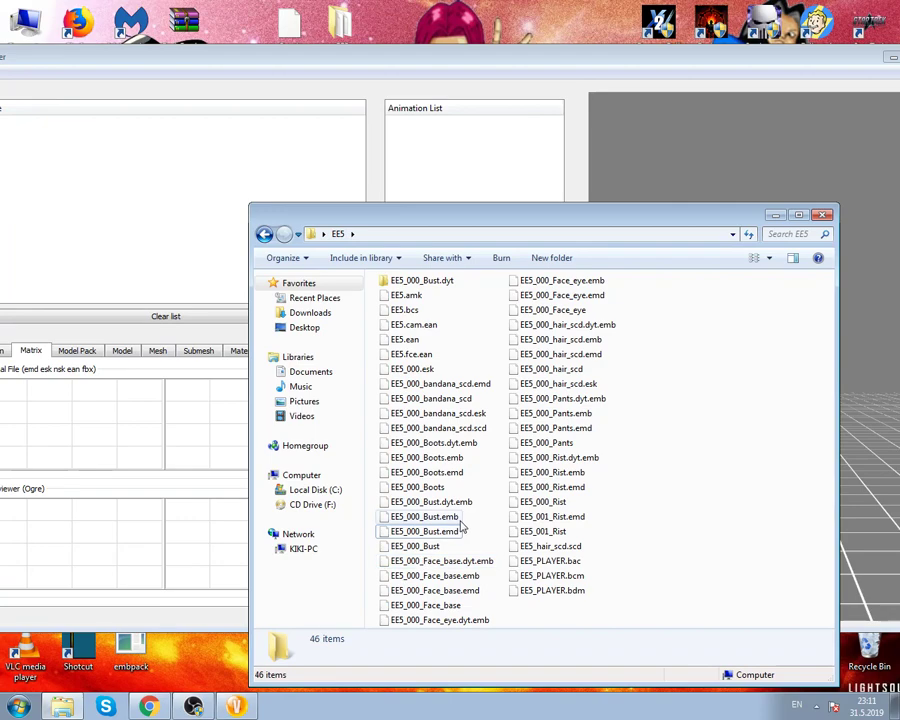
pyautogui.click(437, 535)
pyautogui.moveTo(424, 531); pyautogui.dragTo(760, 450)
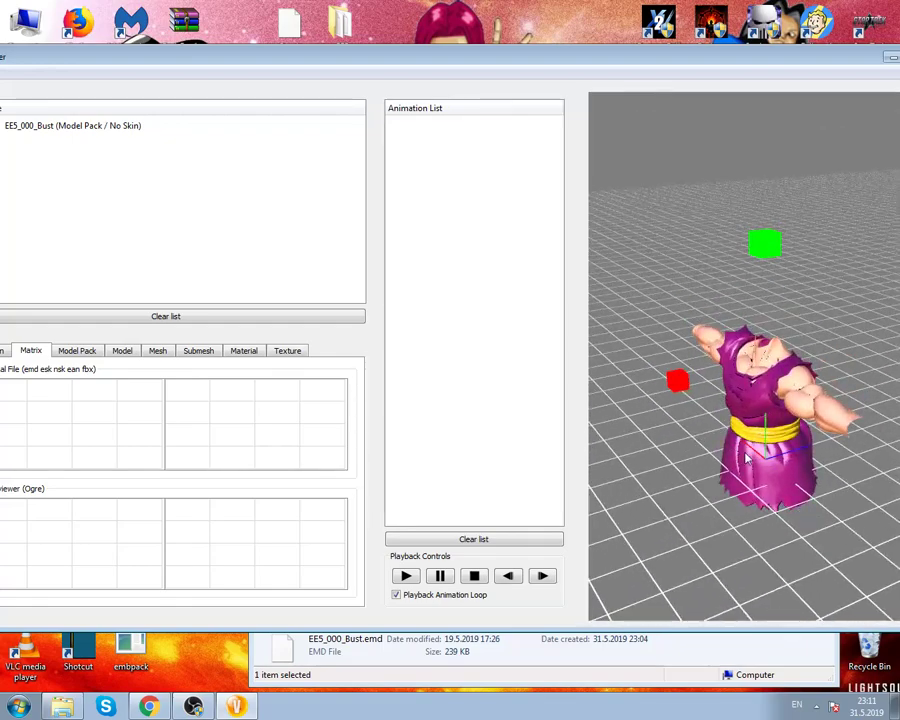
pyautogui.scroll(6, 715, 430)
pyautogui.scroll(-4, 825, 458)
pyautogui.moveTo(825, 458); pyautogui.dragTo(681, 472)
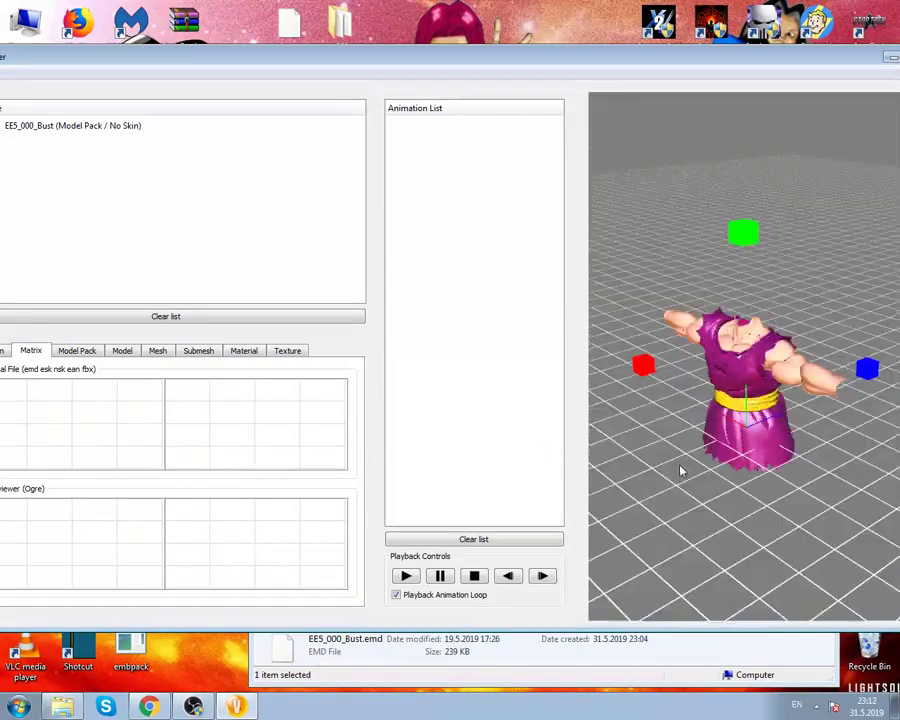
pyautogui.scroll(5, 752, 434)
pyautogui.moveTo(752, 434); pyautogui.dragTo(730, 412)
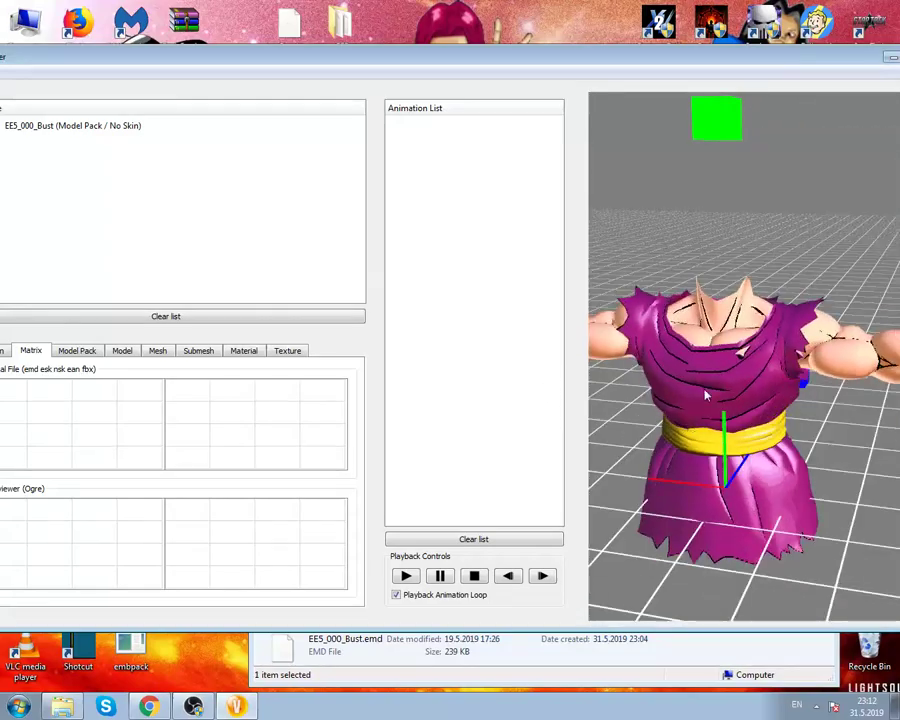
pyautogui.scroll(5, 725, 408)
pyautogui.scroll(-5, 741, 354)
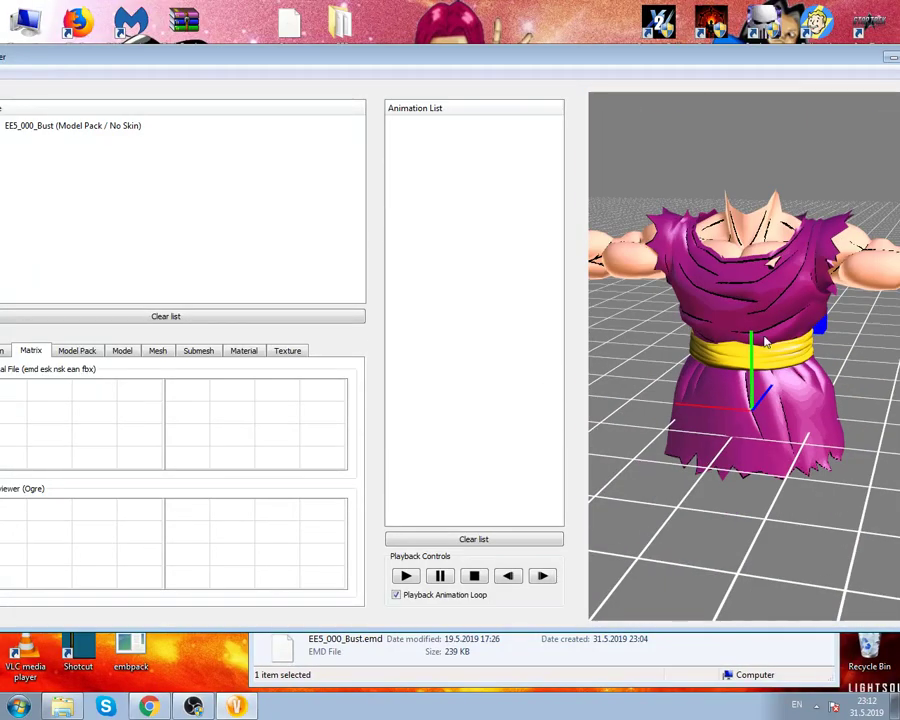
pyautogui.moveTo(741, 354); pyautogui.dragTo(760, 435)
pyautogui.scroll(3, 733, 434)
pyautogui.scroll(-3, 733, 434)
pyautogui.scroll(3, 703, 452)
pyautogui.scroll(-3, 703, 452)
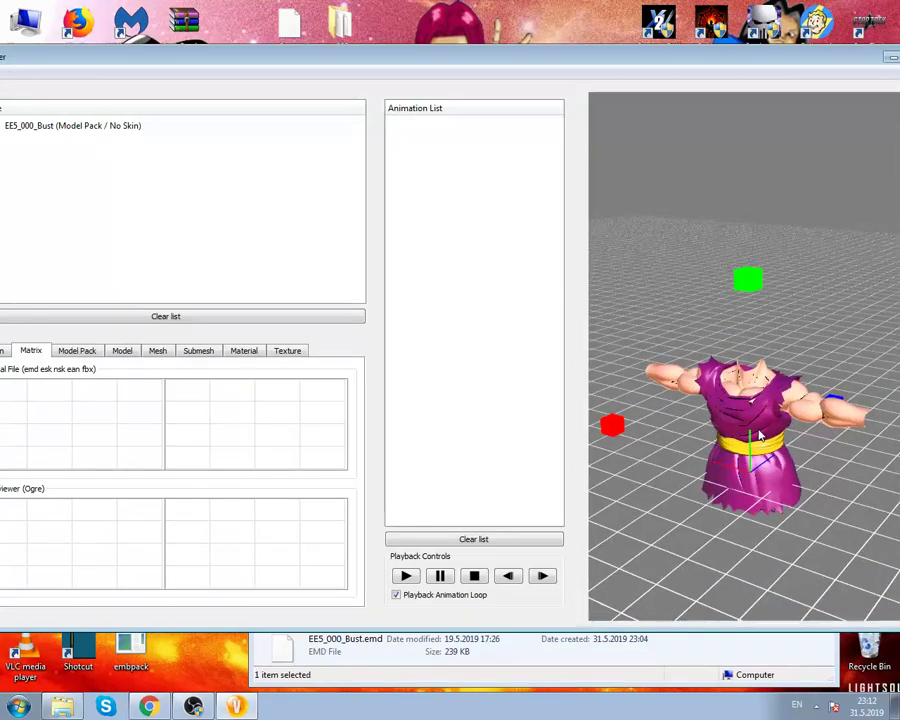
# Step: Close XenoViewer and briefly look inside the DragonBall XV2 Mod Pack's Tool folder
pyautogui.doubleClick(816, 60)
pyautogui.hotkey('alt', 'F4')
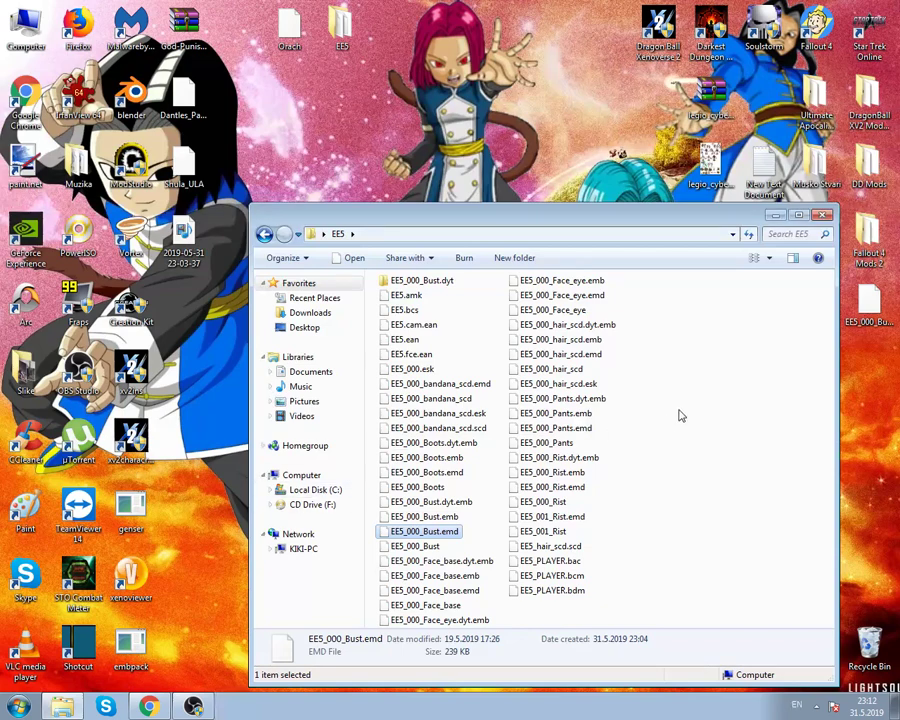
pyautogui.click(93, 462)
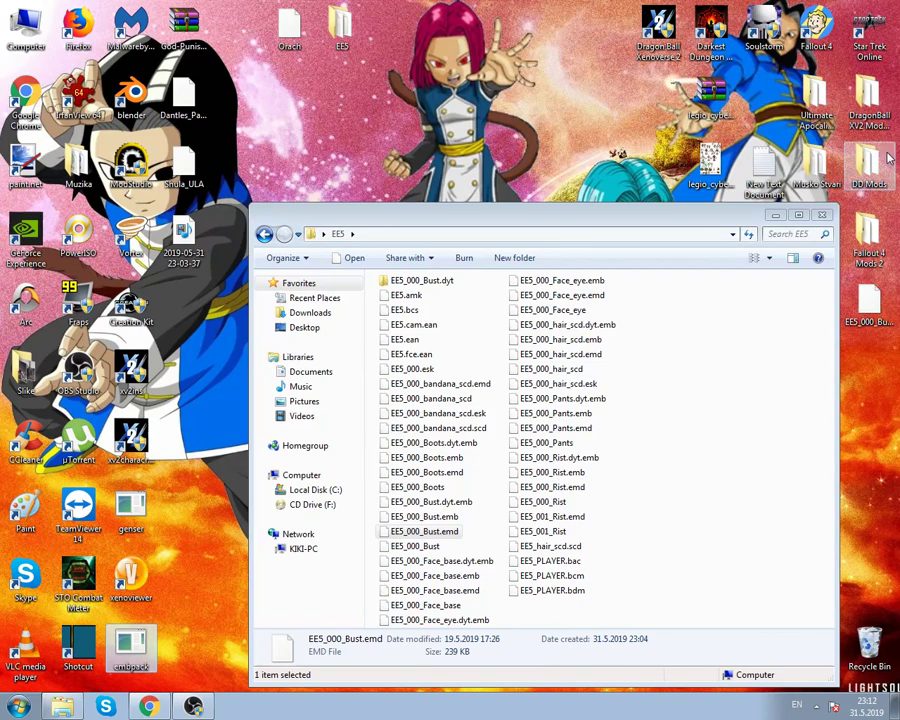
pyautogui.doubleClick(868, 100)
pyautogui.doubleClick(416, 167)
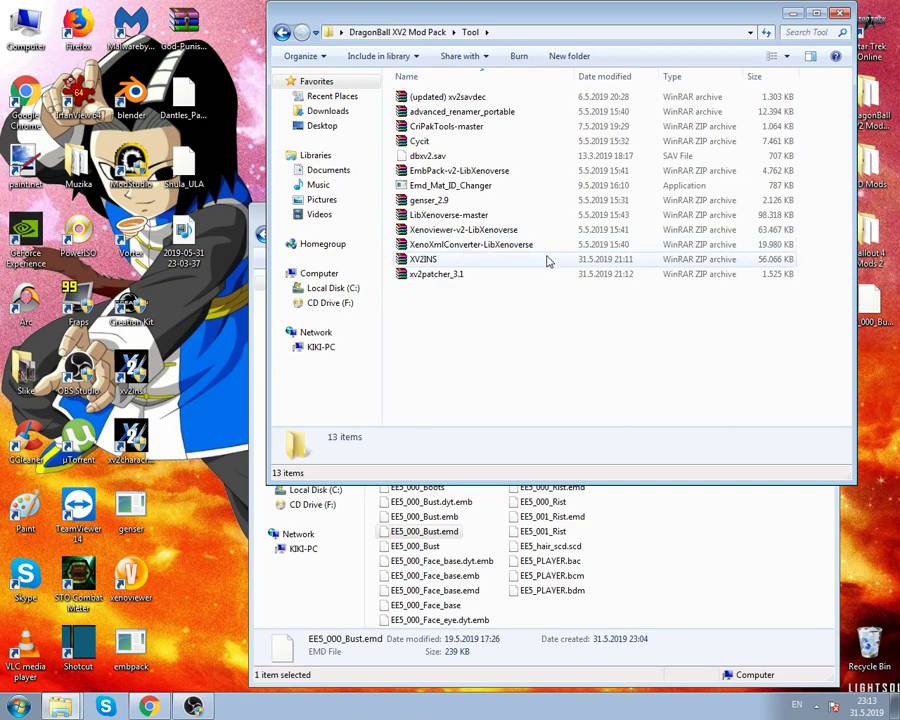
pyautogui.click(840, 13)
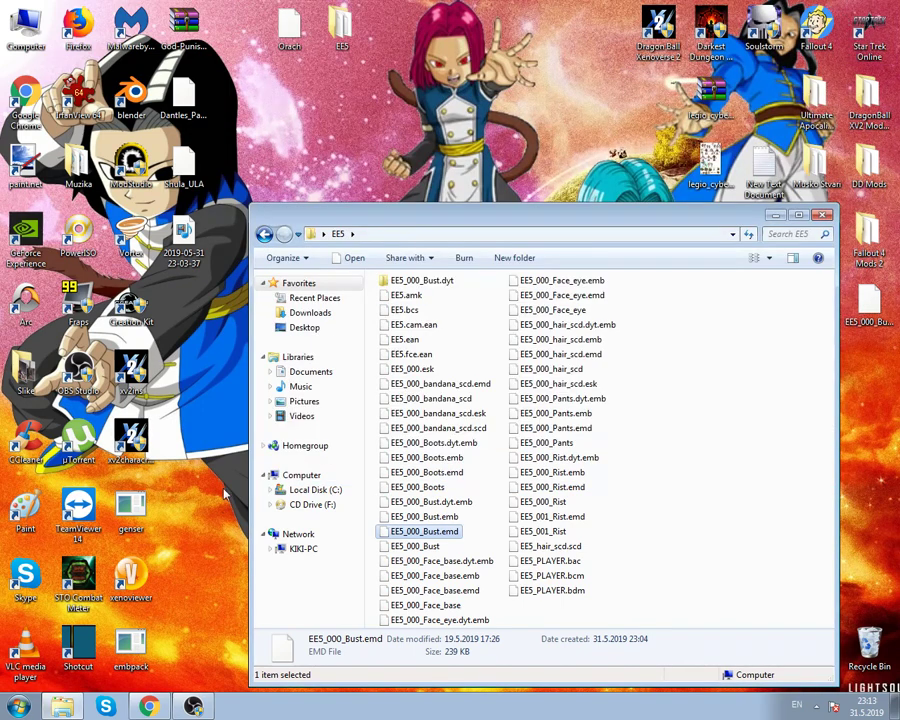
# Step: Recycle the EE5_000_Bust.dyt folder, close Explorer, and launch the XV2 Chara Creator shortcut
pyautogui.click(137, 647)
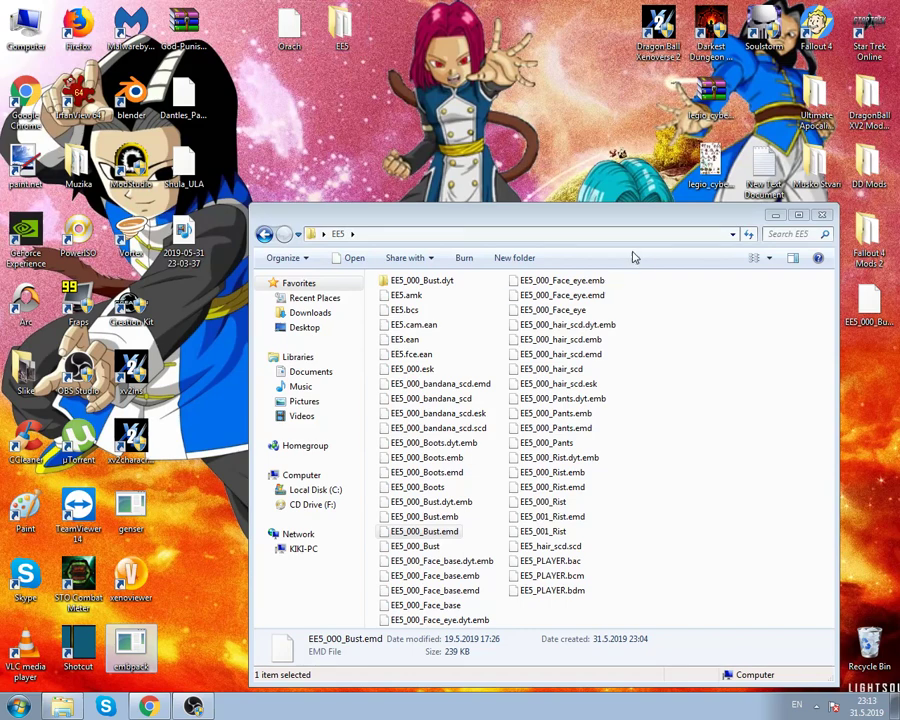
pyautogui.press('Home')
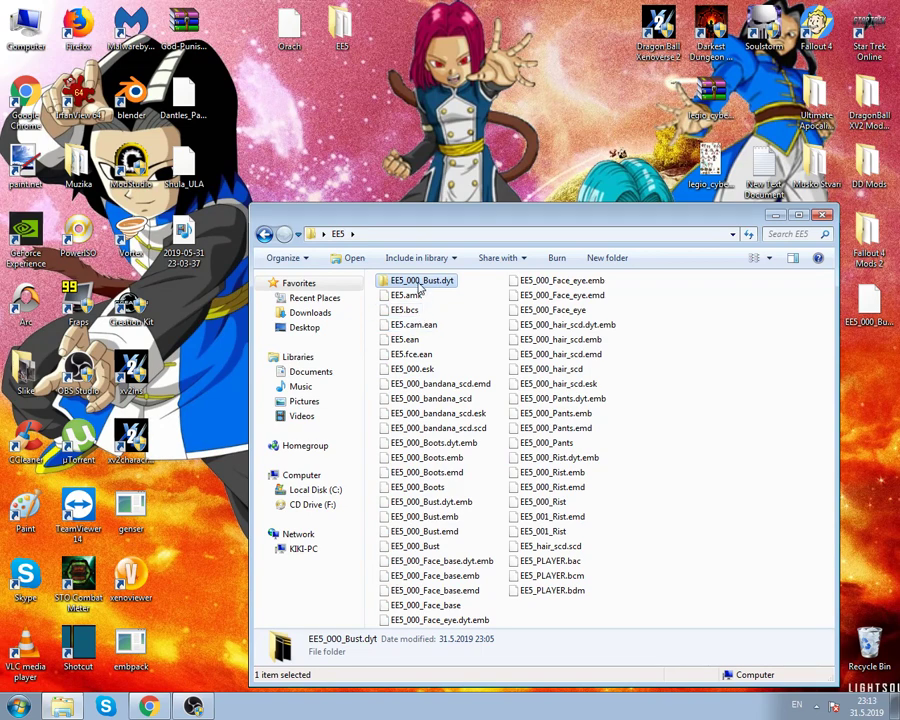
pyautogui.moveTo(870, 620); pyautogui.dragTo(848, 622)
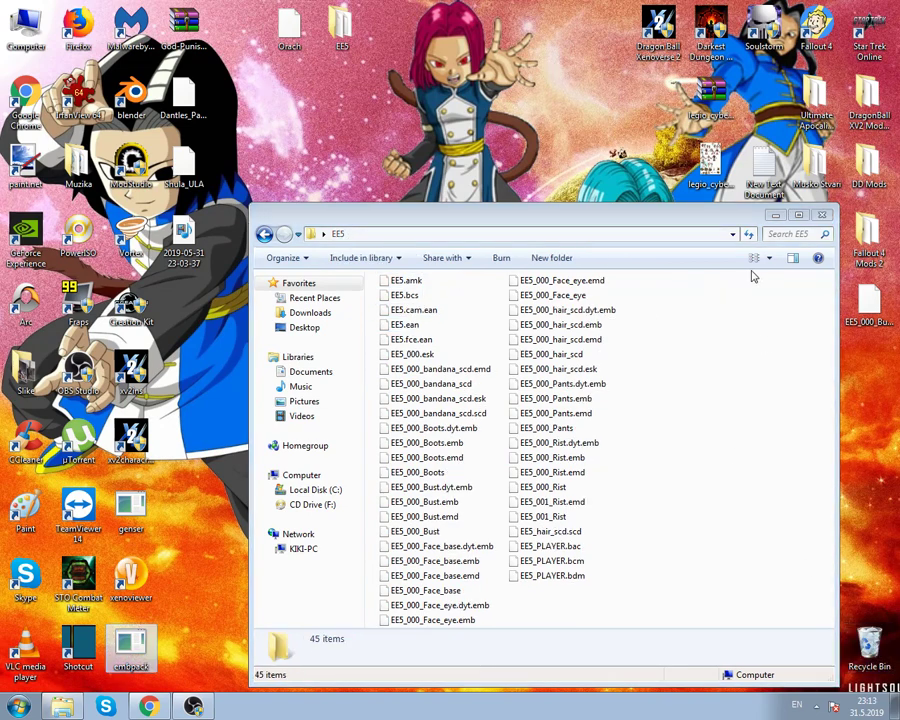
pyautogui.click(822, 215)
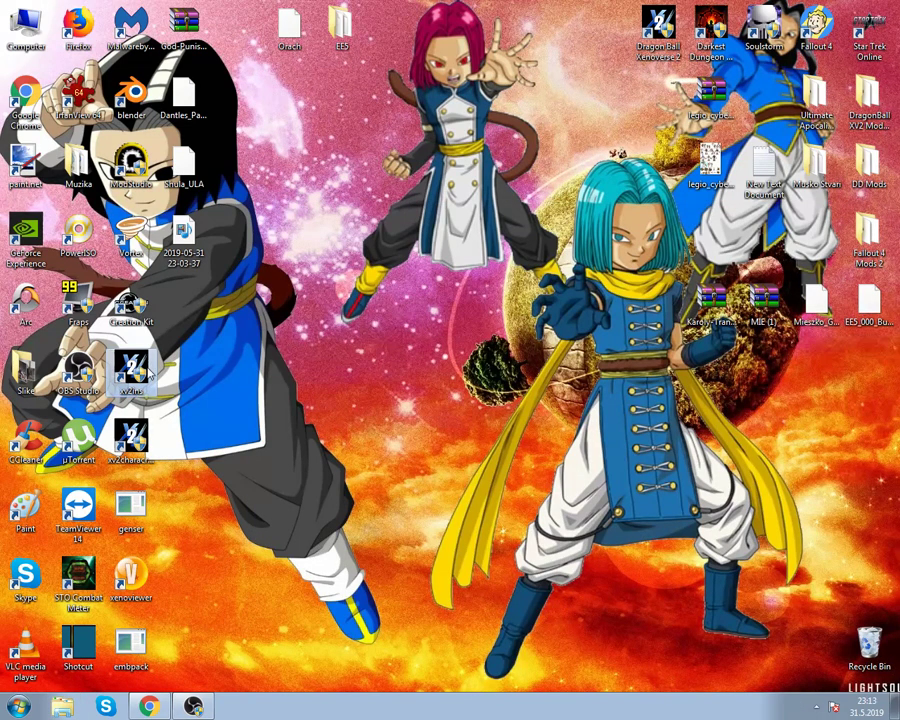
pyautogui.click(131, 440)
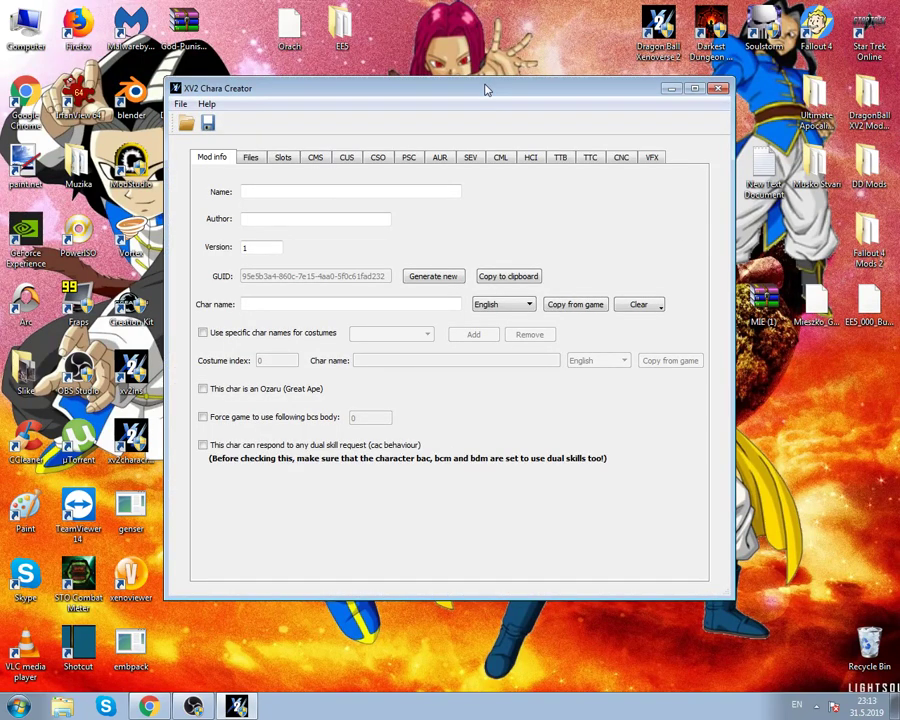
# Step: Open the Orach mod file from the Desktop and show its Files page
pyautogui.moveTo(484, 88); pyautogui.dragTo(532, 174)
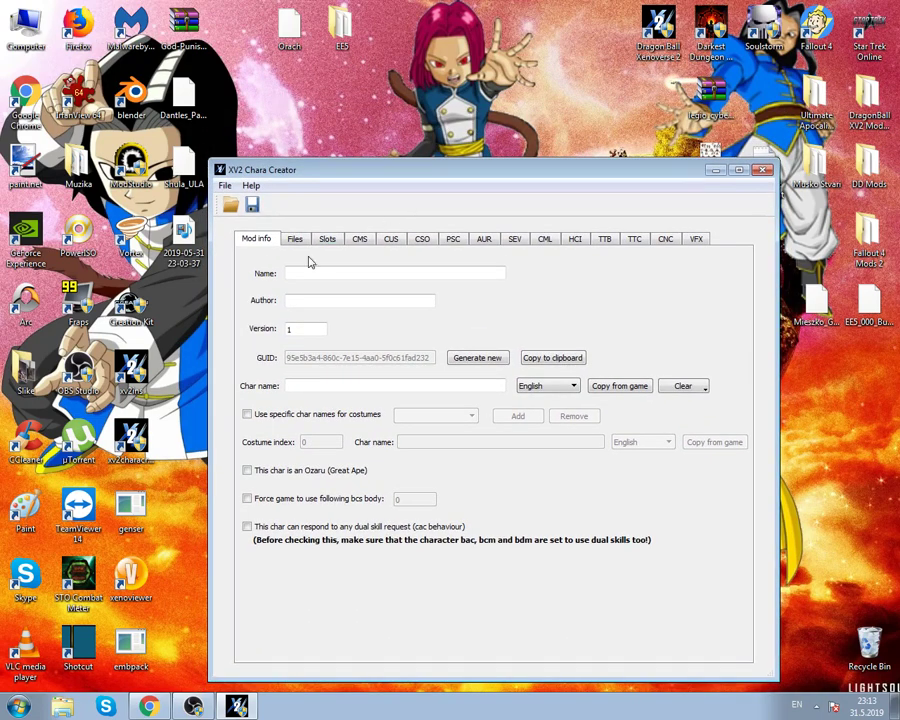
pyautogui.click(231, 205)
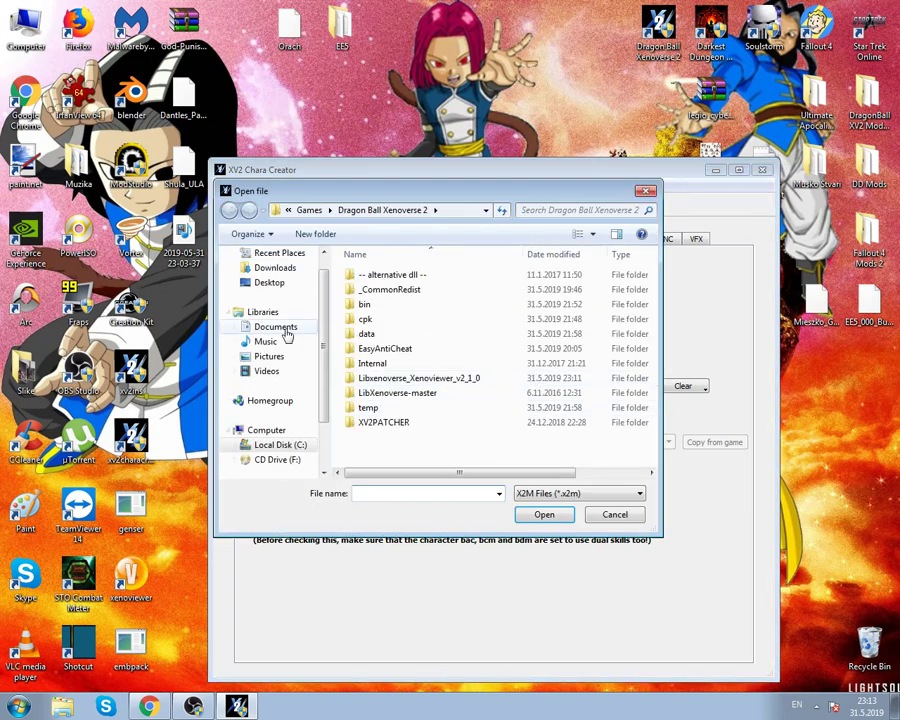
pyautogui.click(270, 283)
pyautogui.doubleClick(519, 258)
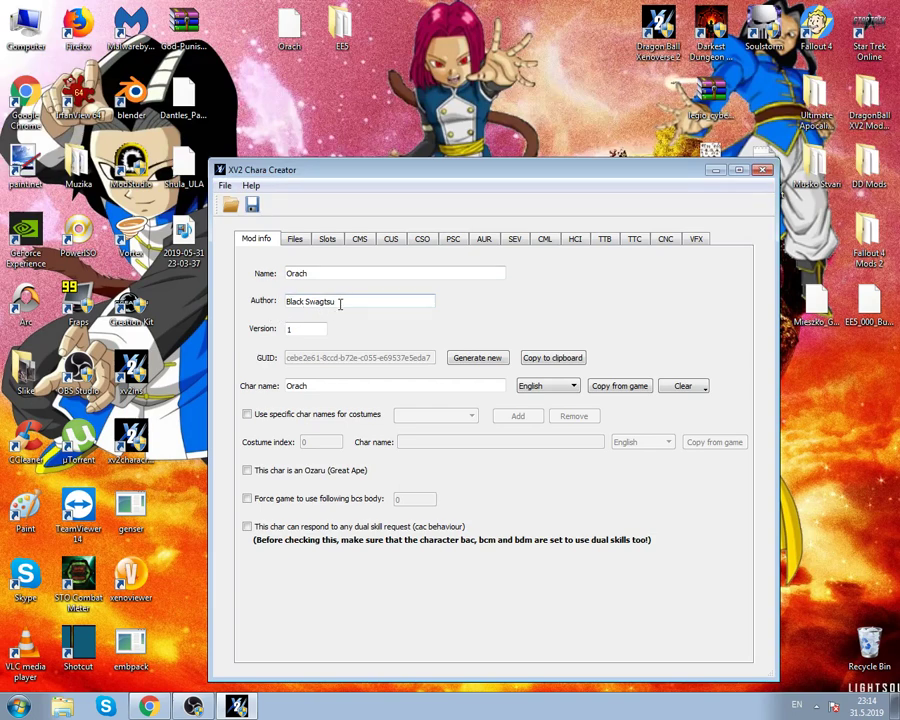
pyautogui.click(296, 239)
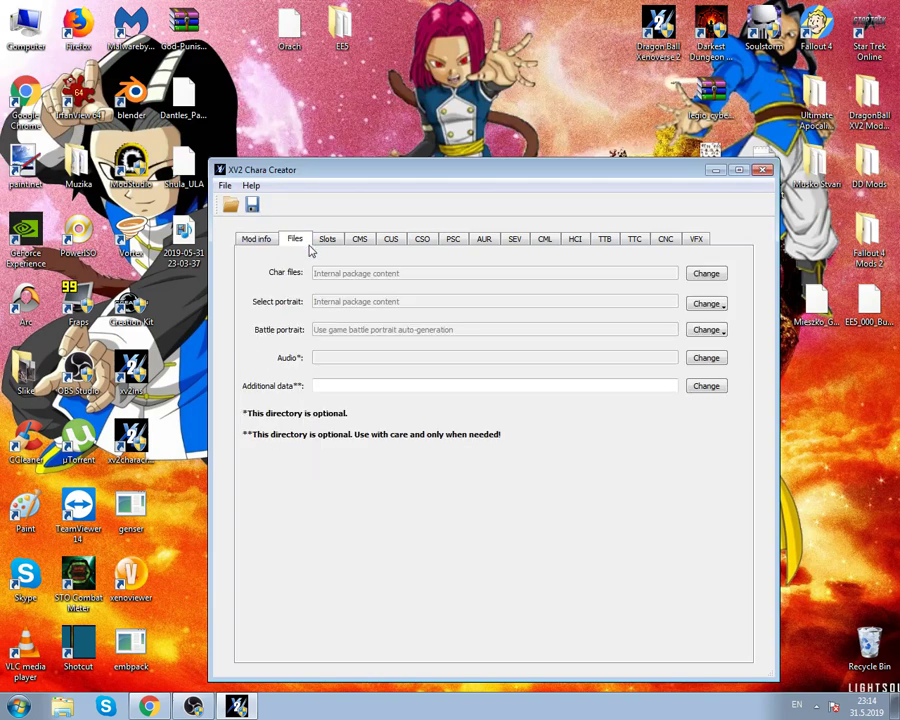
# Step: Point the Char files path to the desktop's EE5 folder, then return to Mod info
pyautogui.click(704, 274)
pyautogui.moveTo(378, 204); pyautogui.dragTo(404, 311)
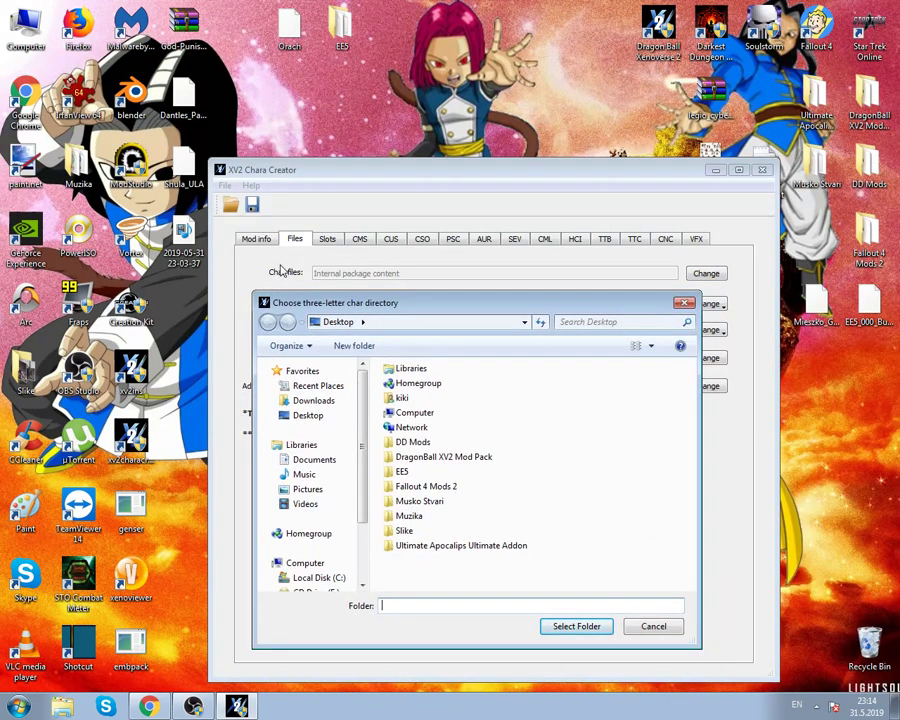
pyautogui.click(334, 416)
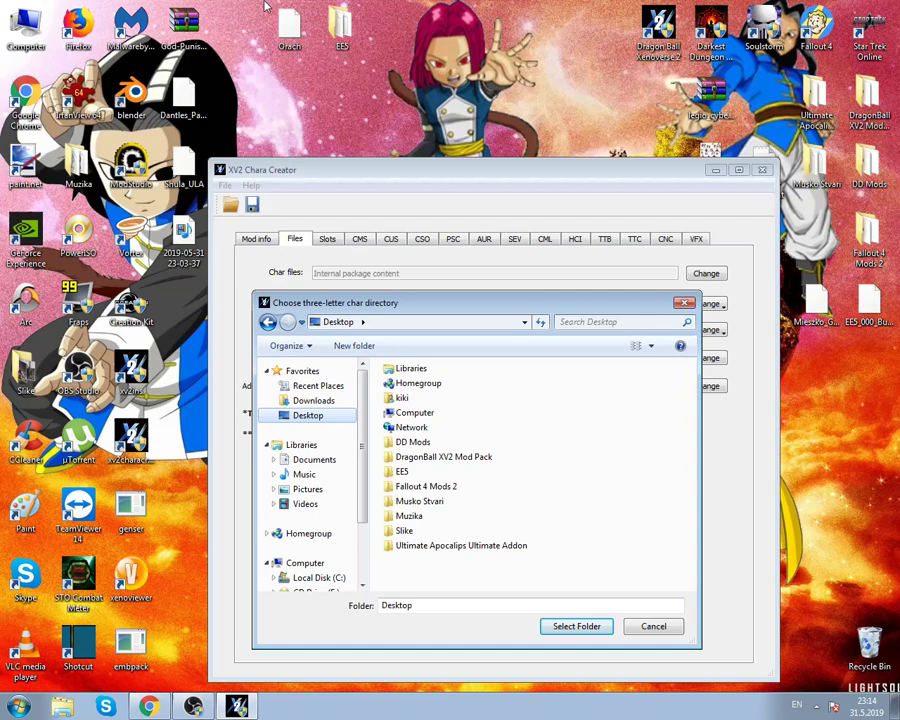
pyautogui.click(342, 36)
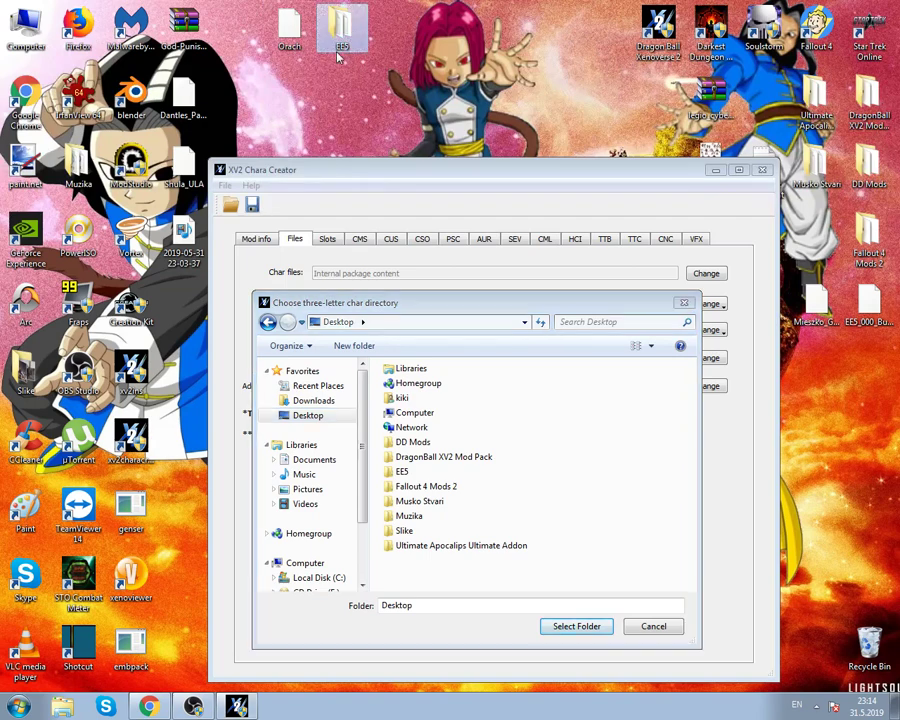
pyautogui.click(405, 471)
pyautogui.click(580, 626)
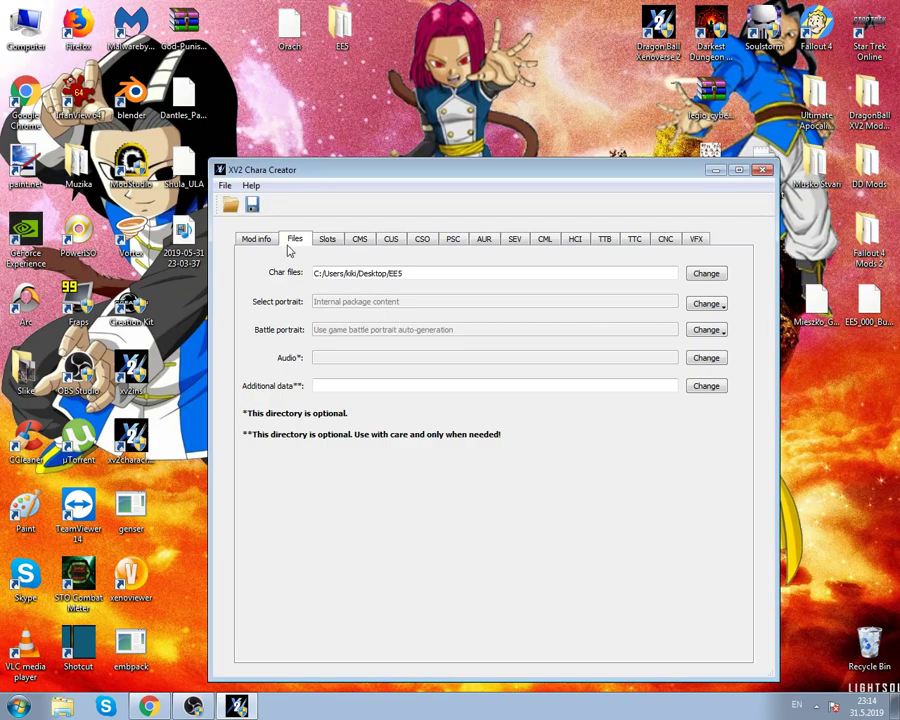
pyautogui.click(256, 239)
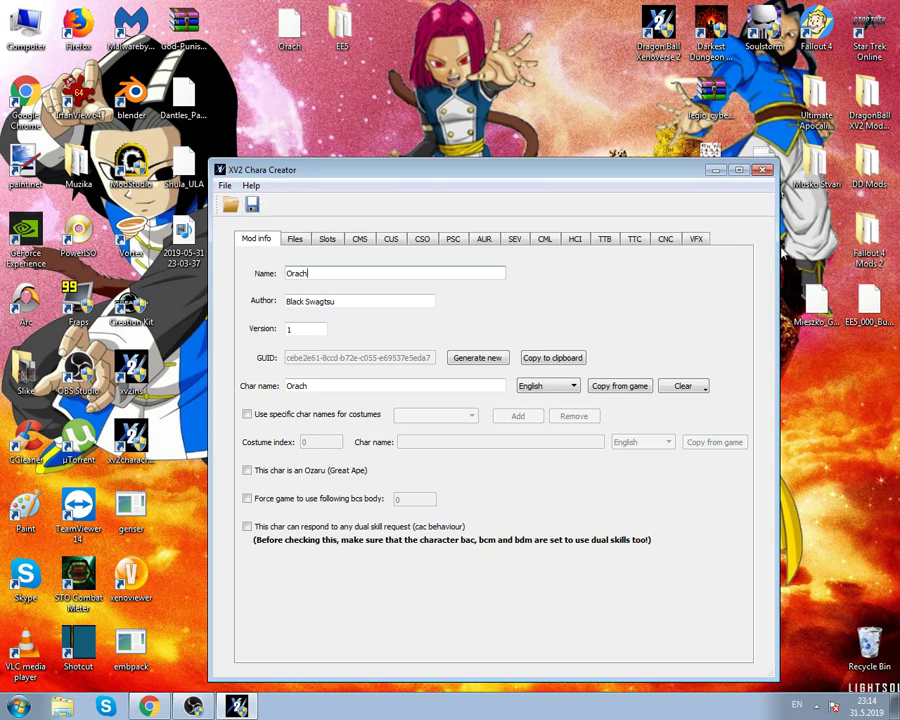
# Step: View the Orach mod's CUS skill slots, then close XV2 Chara Creator
pyautogui.click(387, 238)
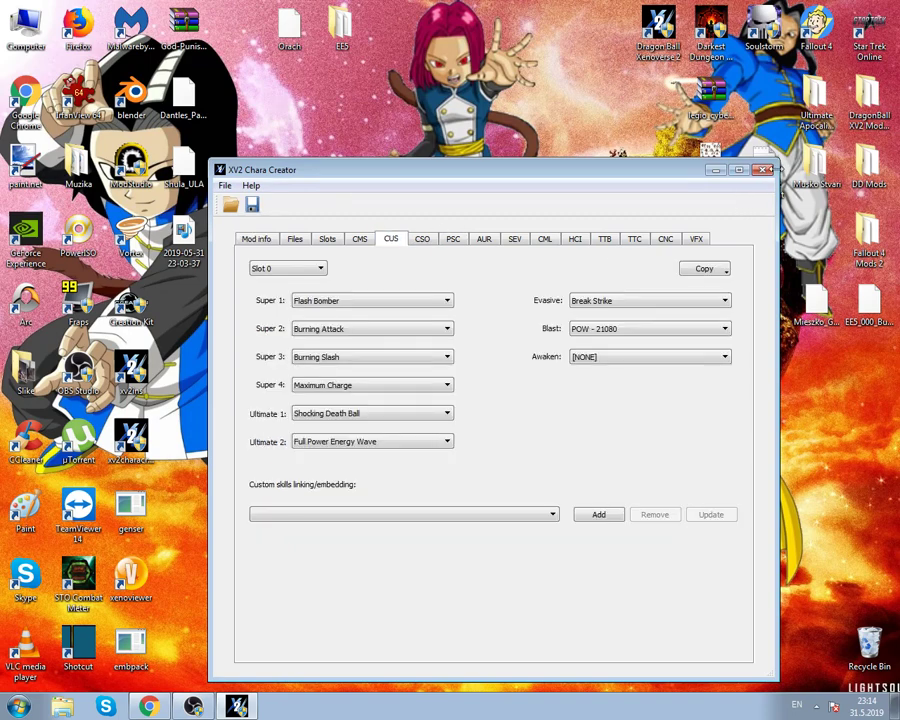
pyautogui.click(763, 170)
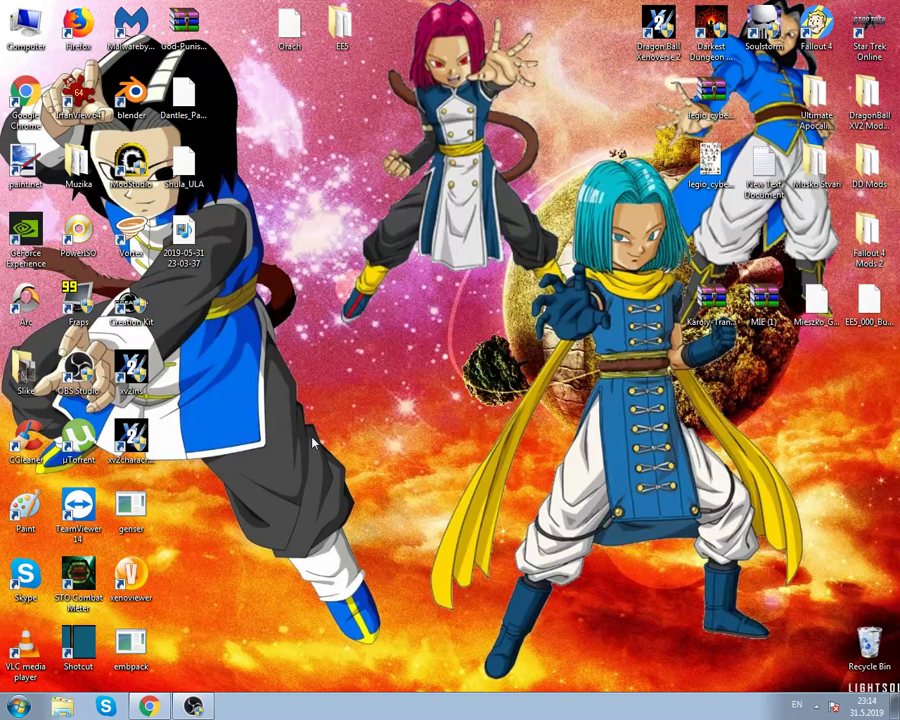